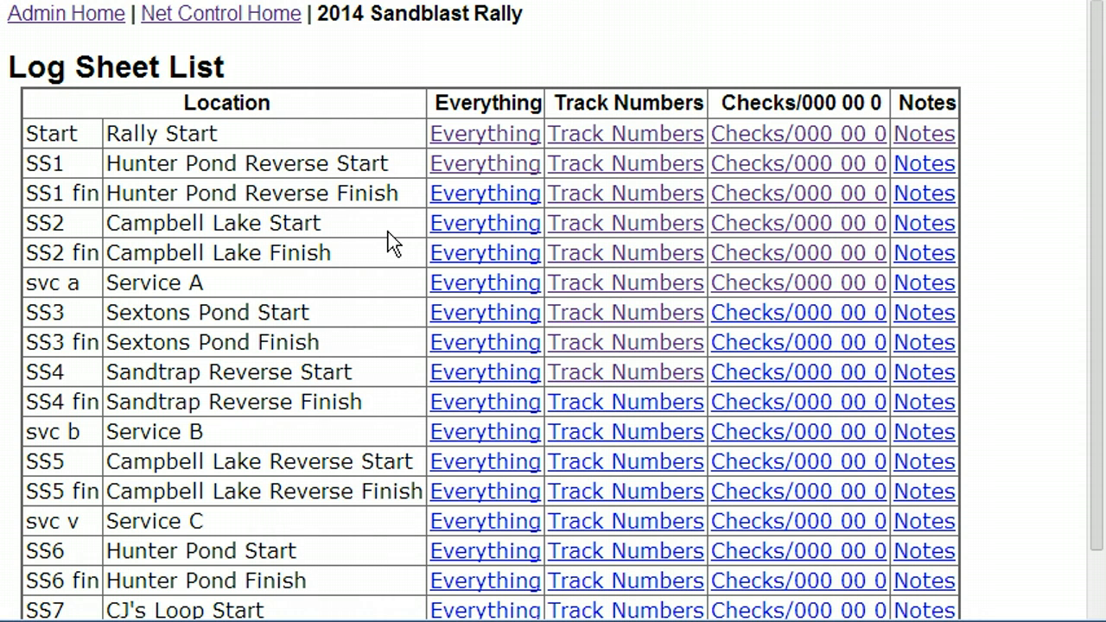
Open the SS1 Checks/000 00 0 log sheet and examine SS1's vehicle statuses and readiness checks
left_click(811, 167)
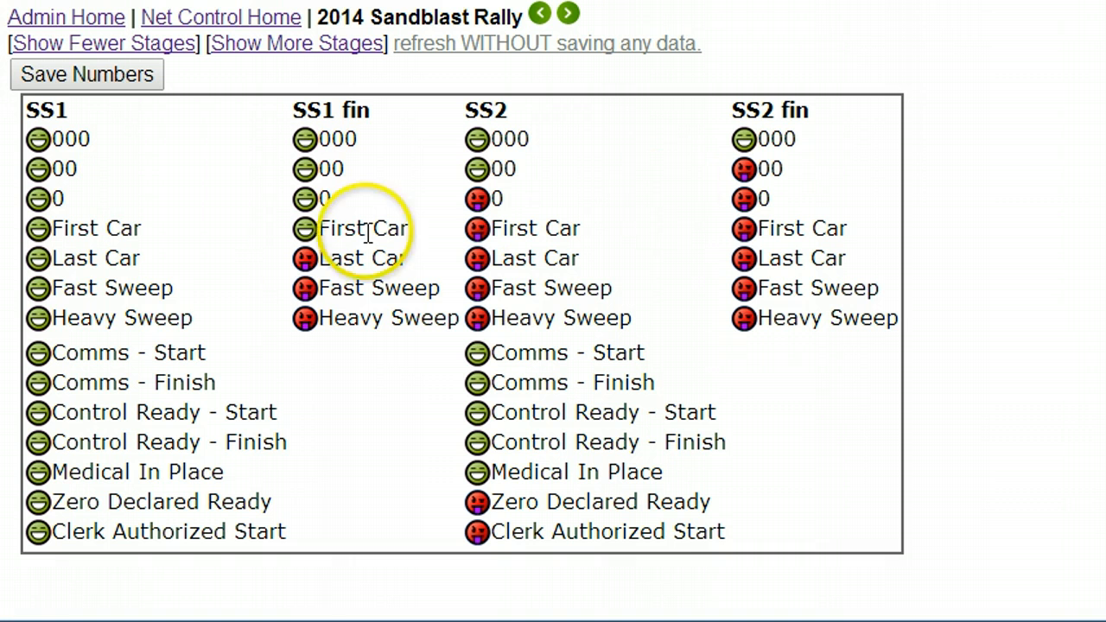
left_click_drag(212, 319, 47, 139)
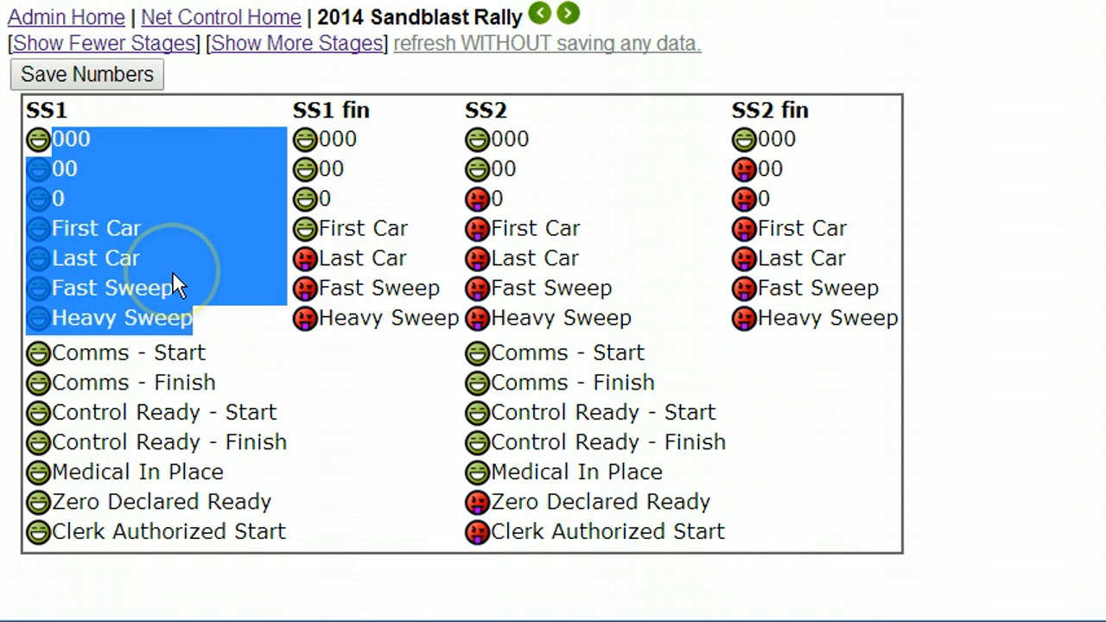
left_click_drag(174, 273, 154, 328)
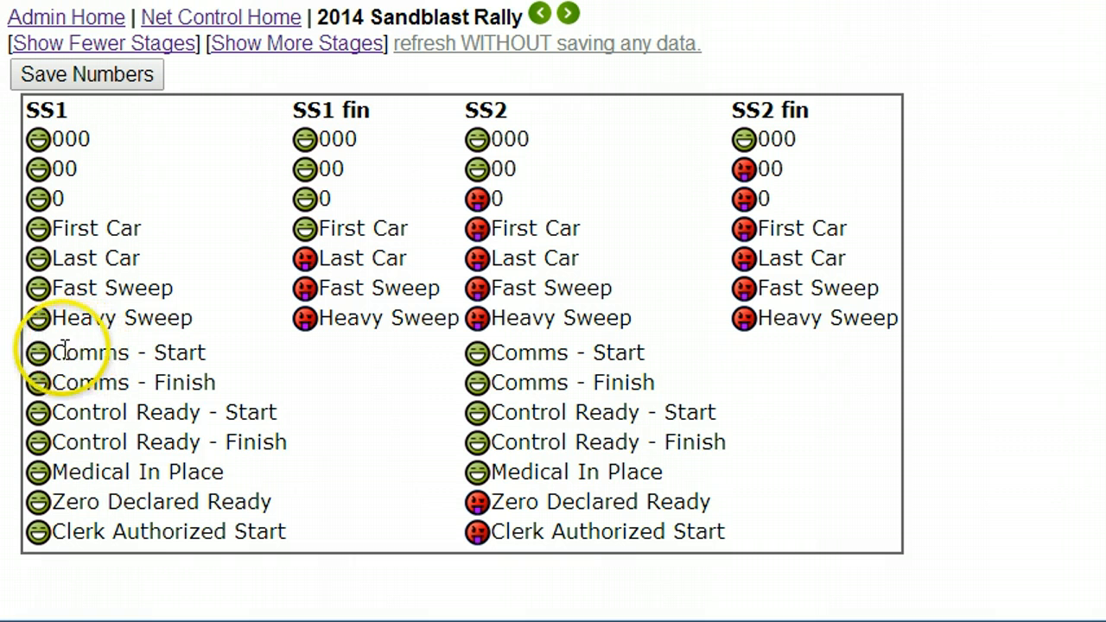
left_click(95, 371)
left_click_drag(93, 370, 247, 475)
left_click(199, 410)
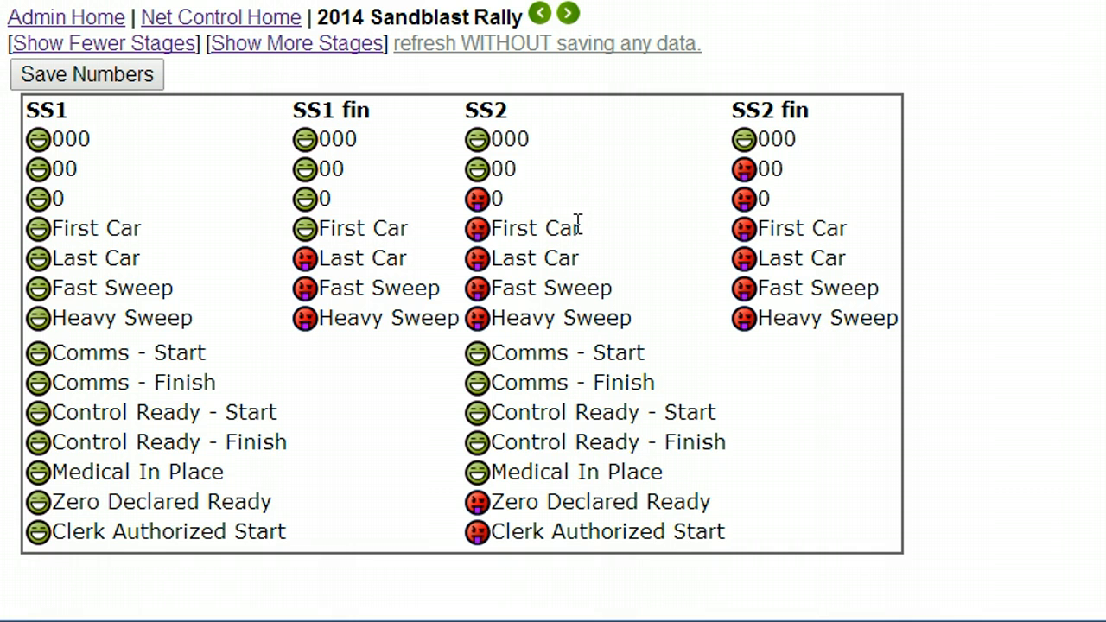
Mark vehicle 0 at SS2 with the green status
left_click(478, 201)
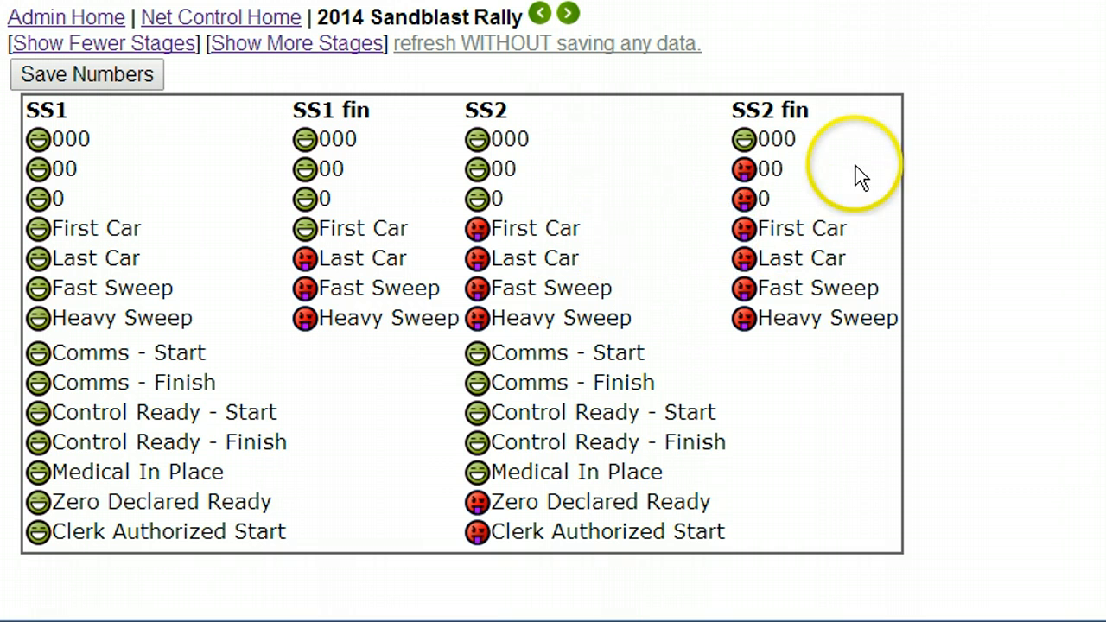
mouse_move(743, 143)
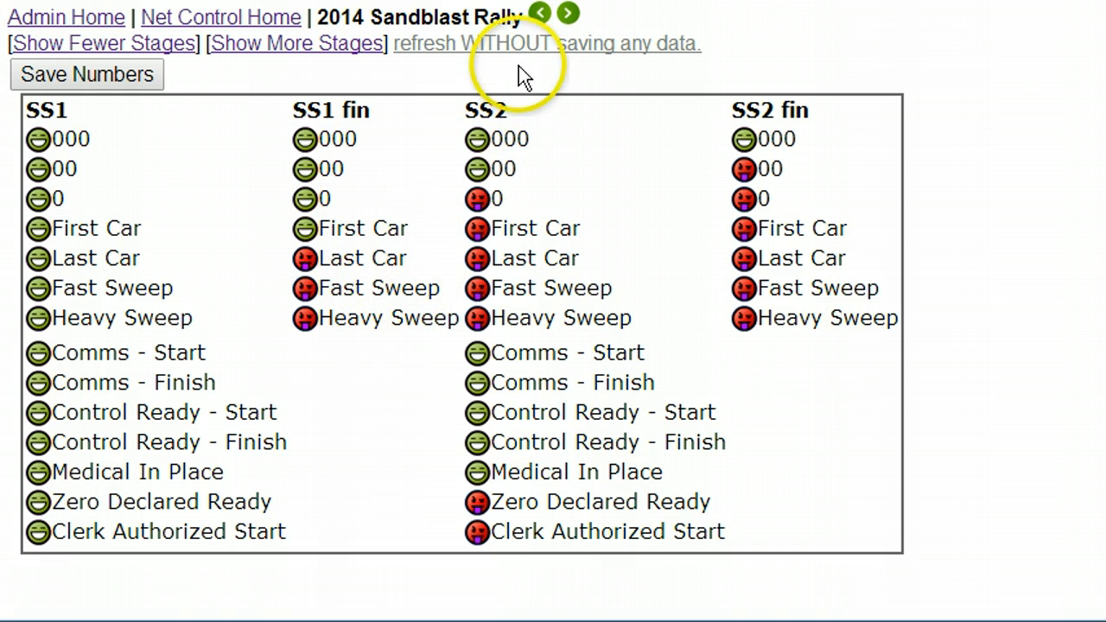
Shift the displayed stages forward by two locations and back so that SS1 comes first again
left_click(568, 15)
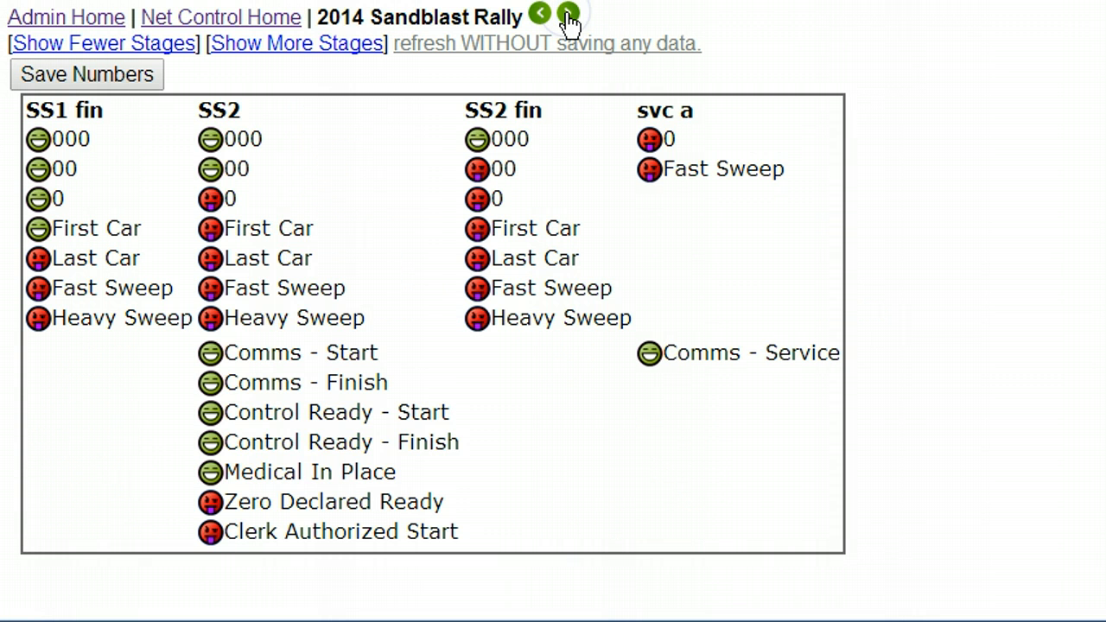
left_click(569, 14)
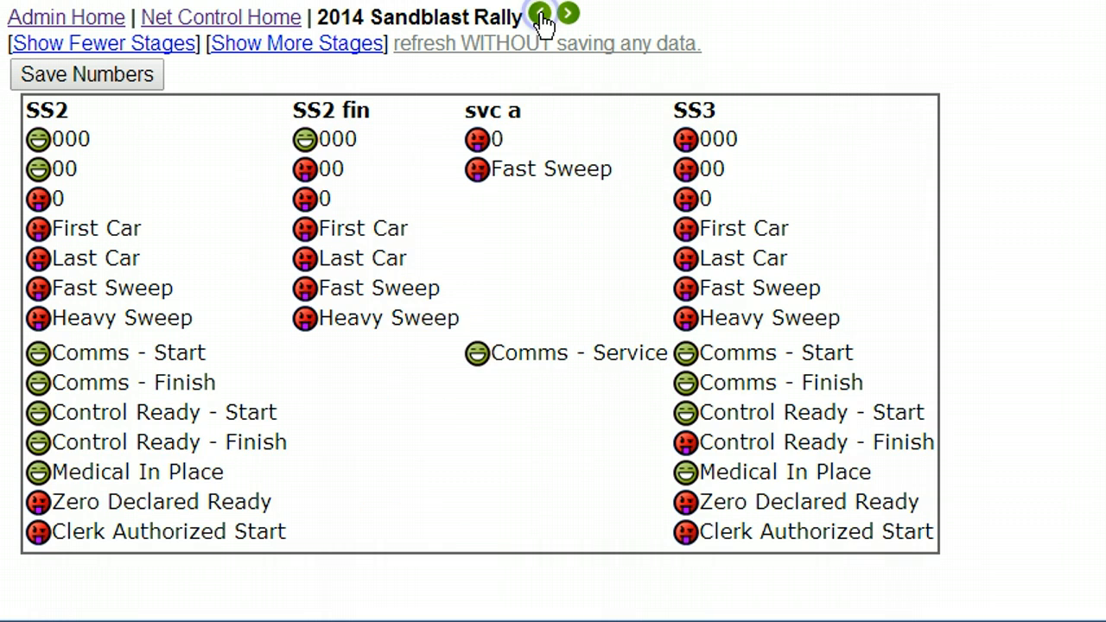
left_click(539, 15)
left_click(540, 16)
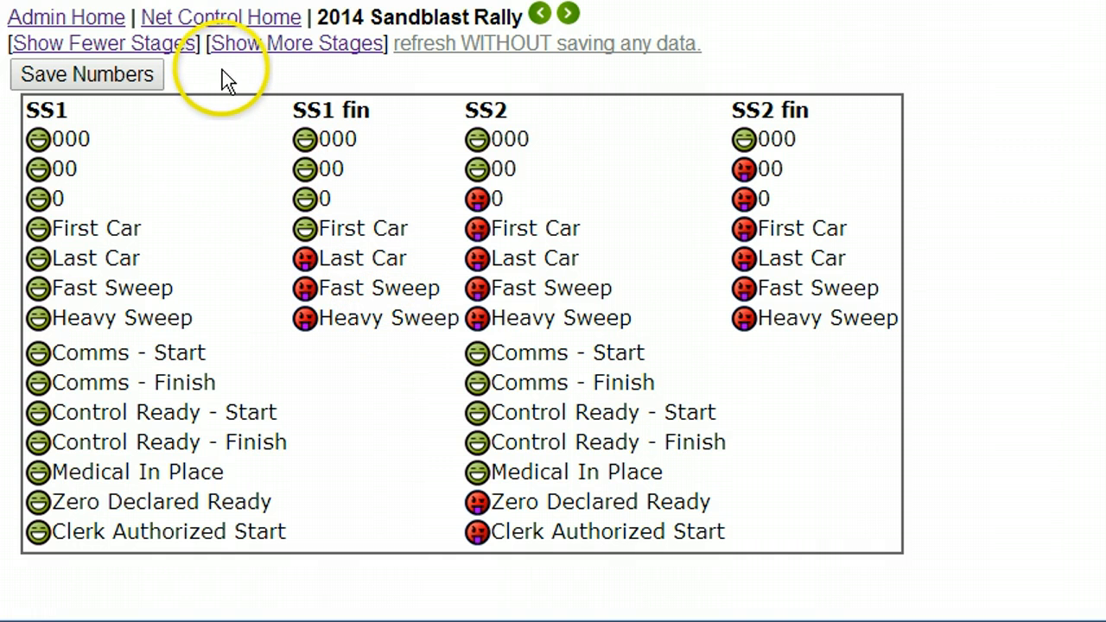
Reduce the checks sheet to SS1 and SS1 fin, expand it to include SS2, and return to Net Control Home
left_click(183, 52)
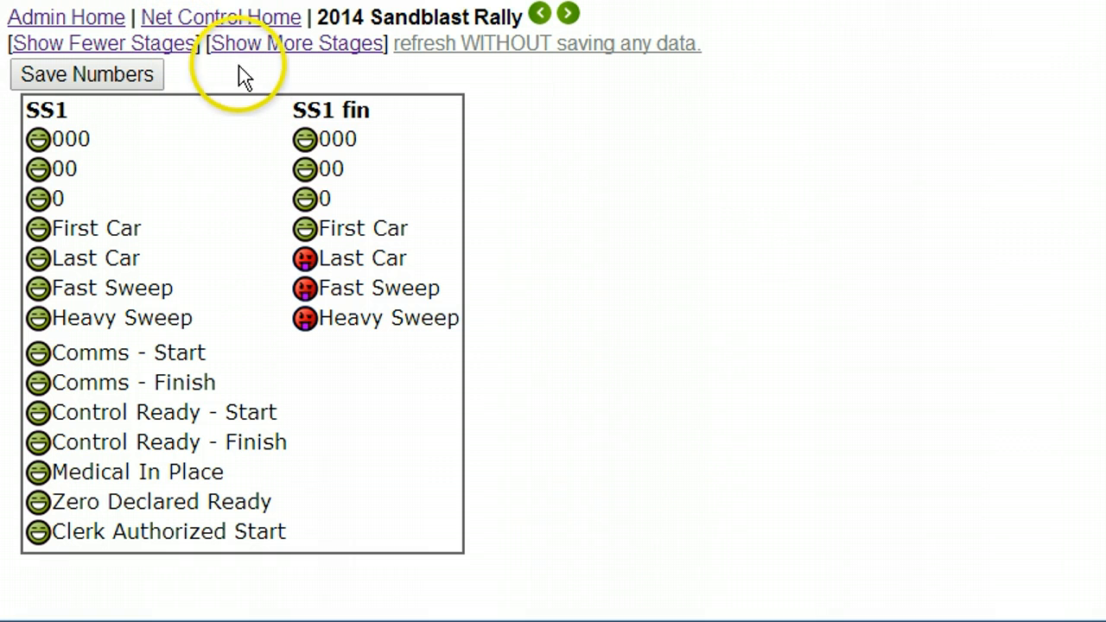
left_click(301, 47)
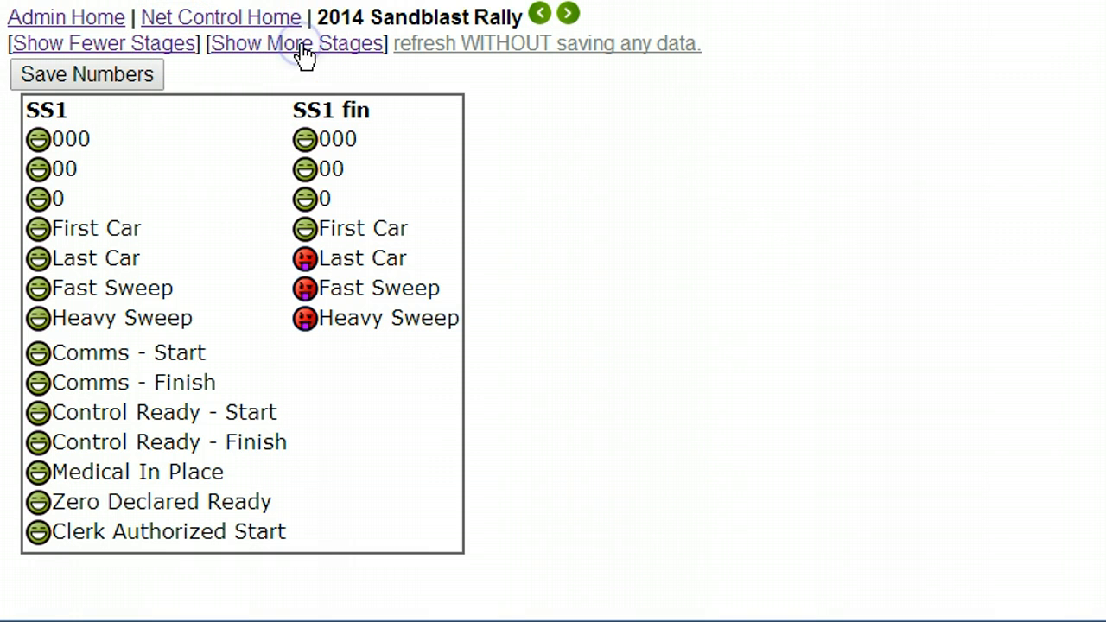
left_click(301, 45)
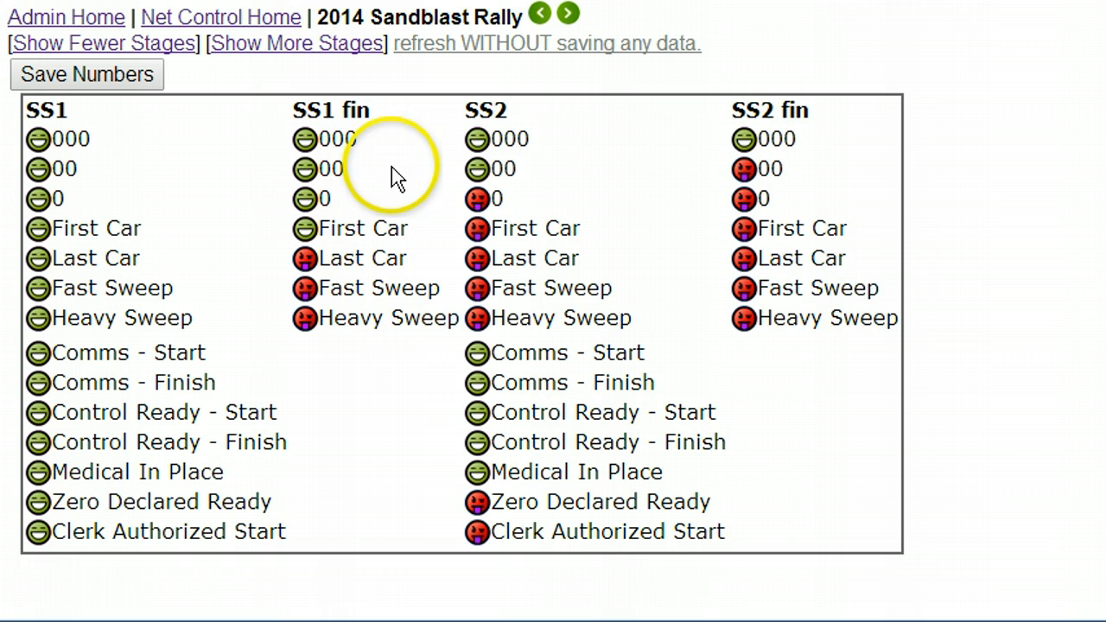
left_click(310, 49)
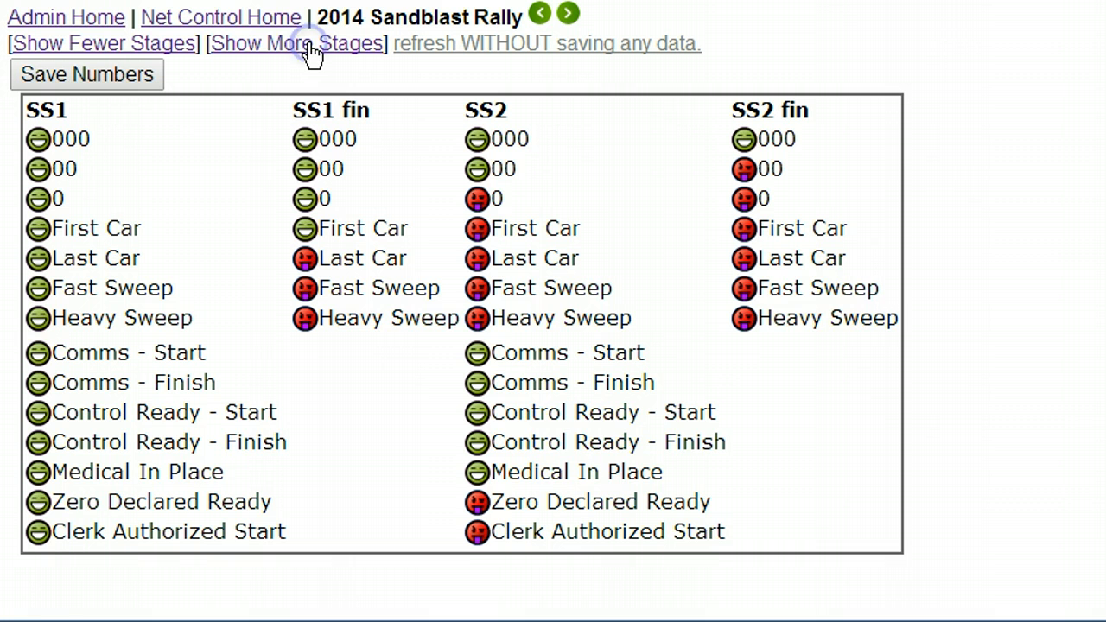
left_click(173, 45)
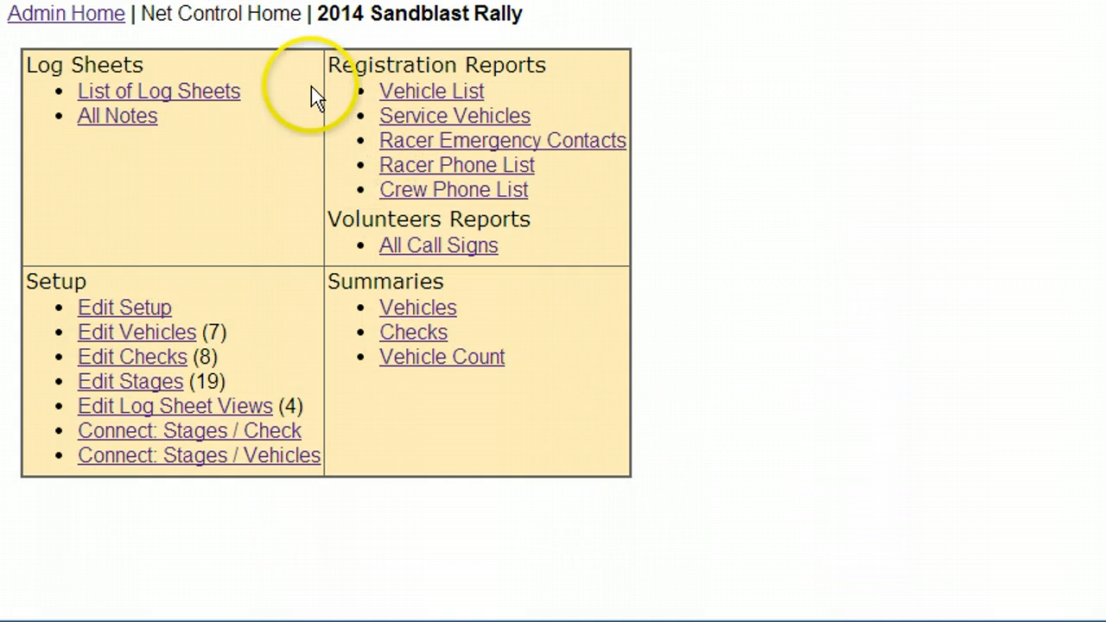
Open the Rally Start notes log sheet and save the note "finish needs new AA batteries" for SS1 fin
left_click(210, 93)
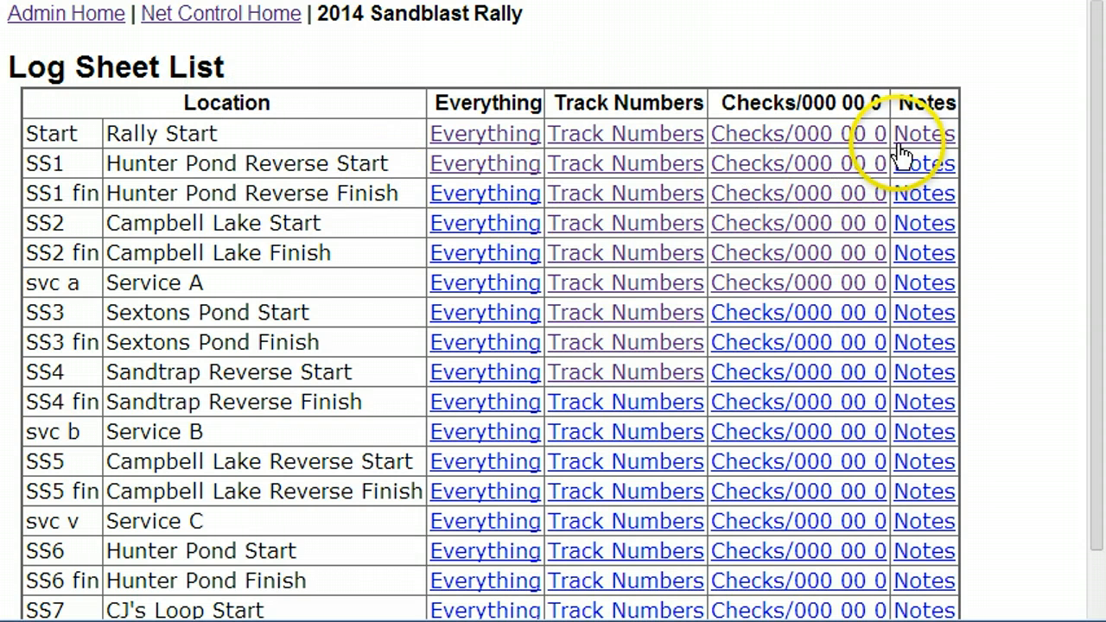
left_click(925, 133)
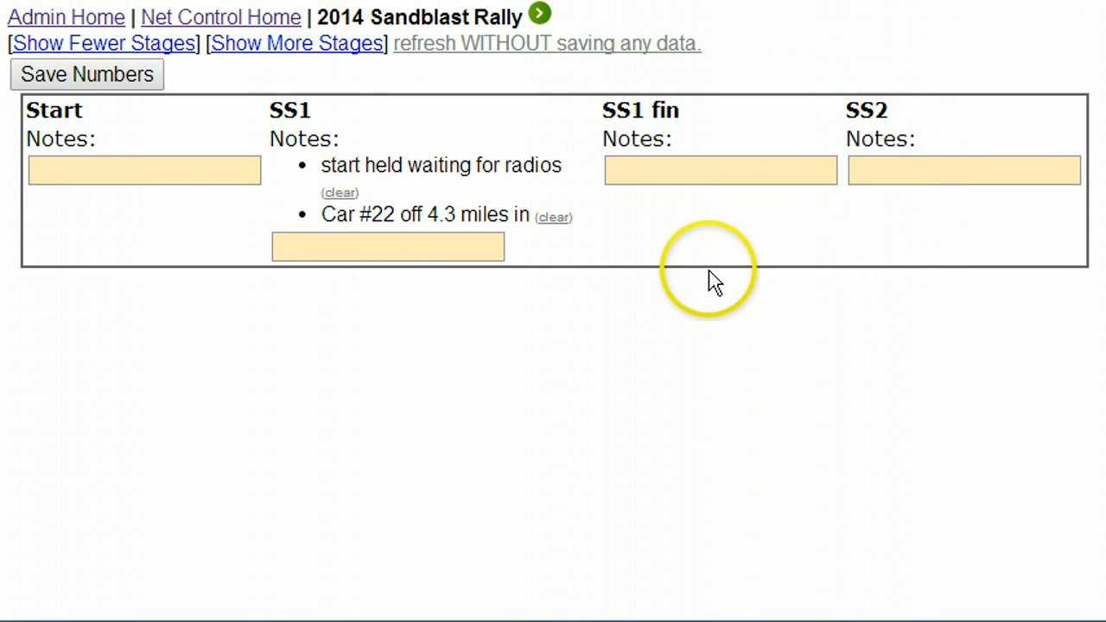
left_click(653, 171)
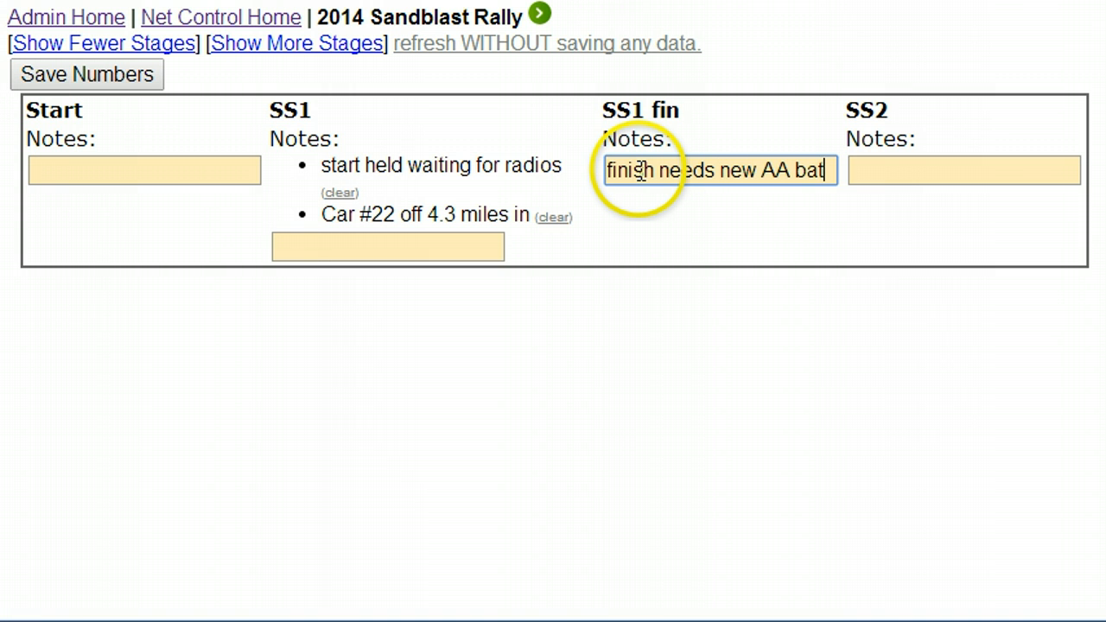
type("teries")
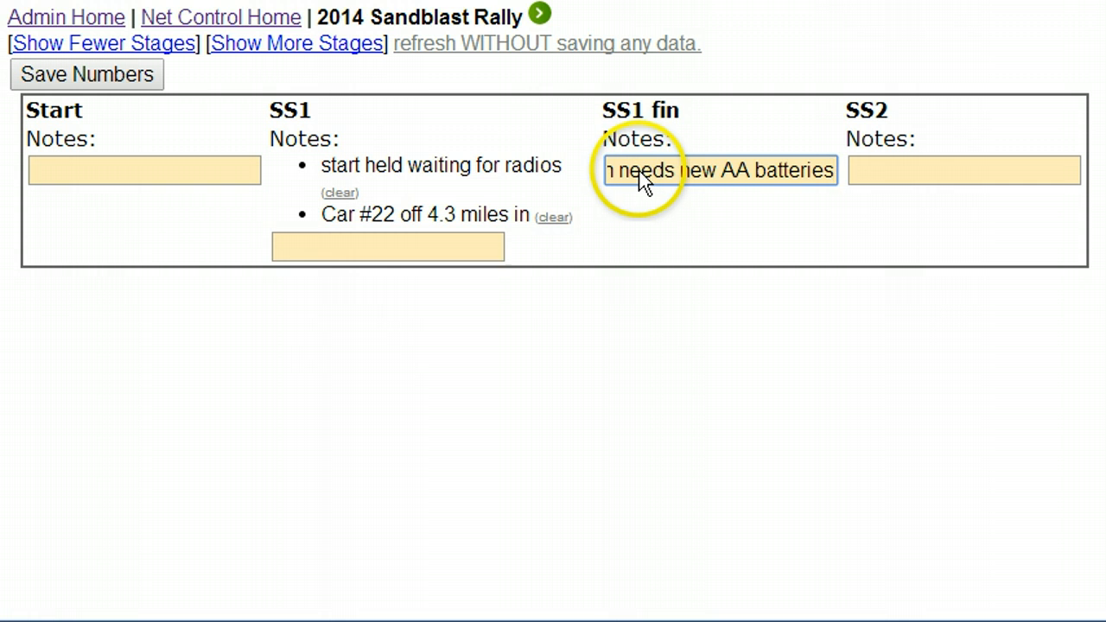
key("Return")
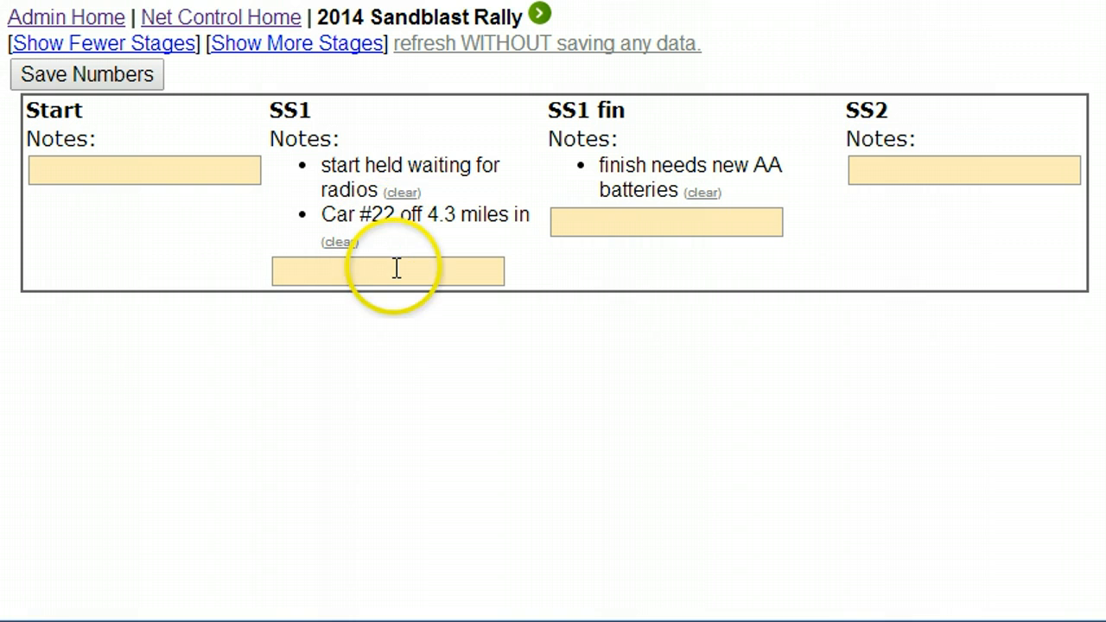
Clear the SS1 note "start held waiting for radios" and shift the notes sheet forward by one location
left_click(404, 197)
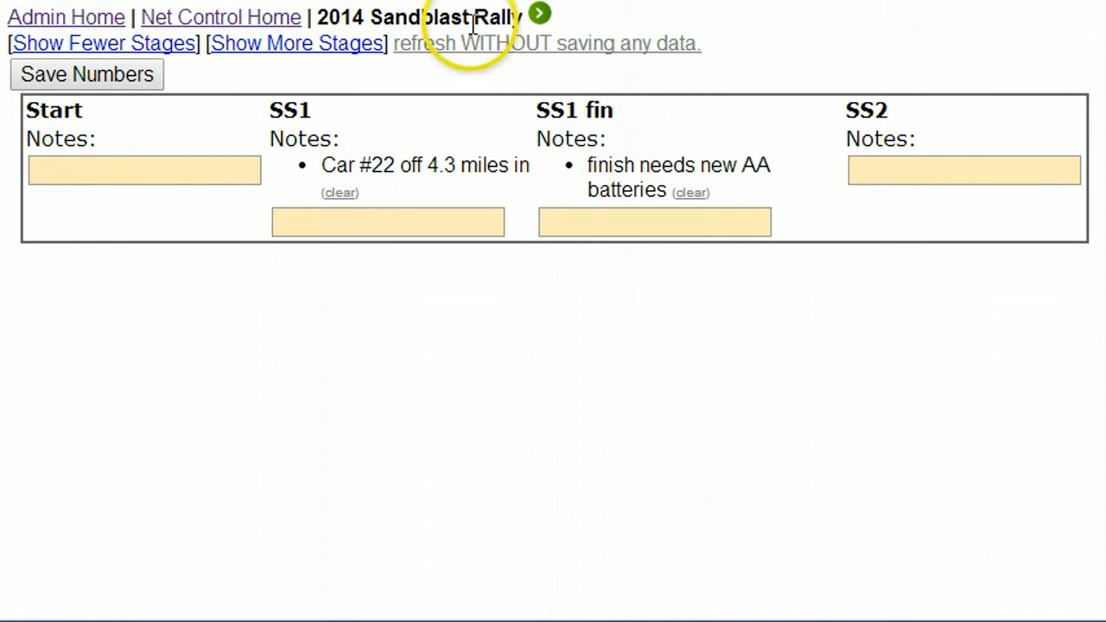
left_click(539, 13)
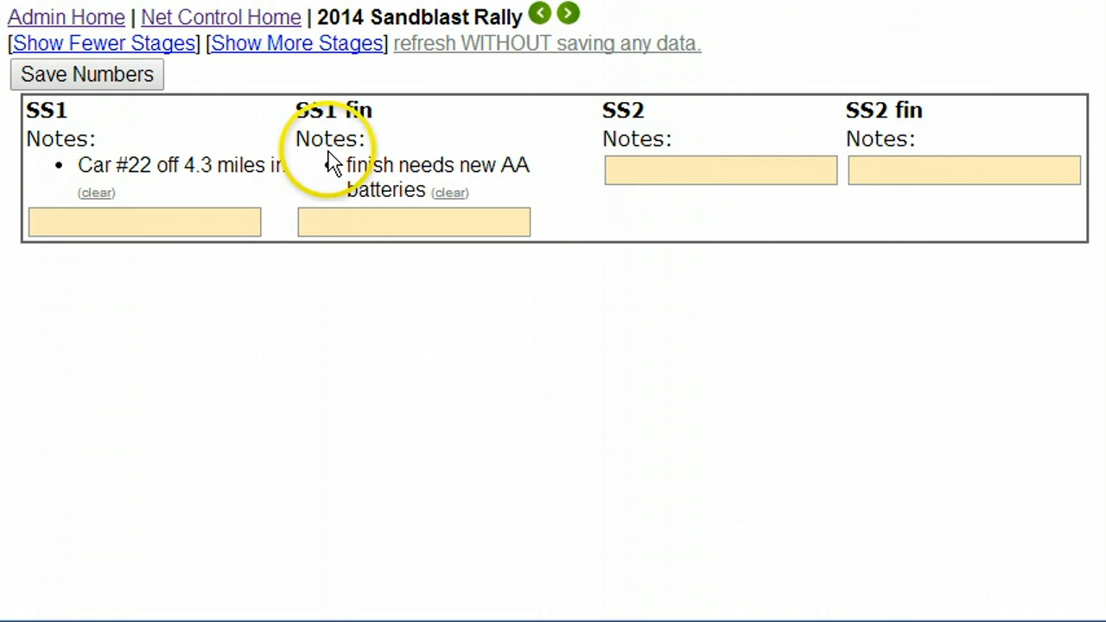
Open the SS1 Track Numbers log sheet and shift it back one location to compare Start, SS1 and SS1 fin
left_click(272, 19)
left_click(192, 94)
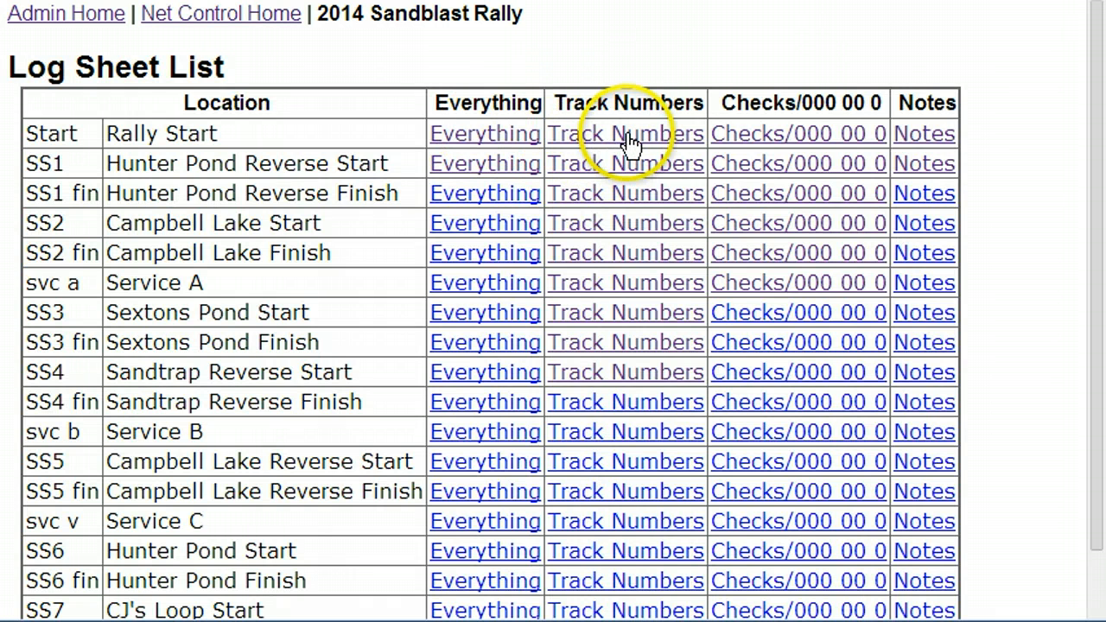
left_click(626, 162)
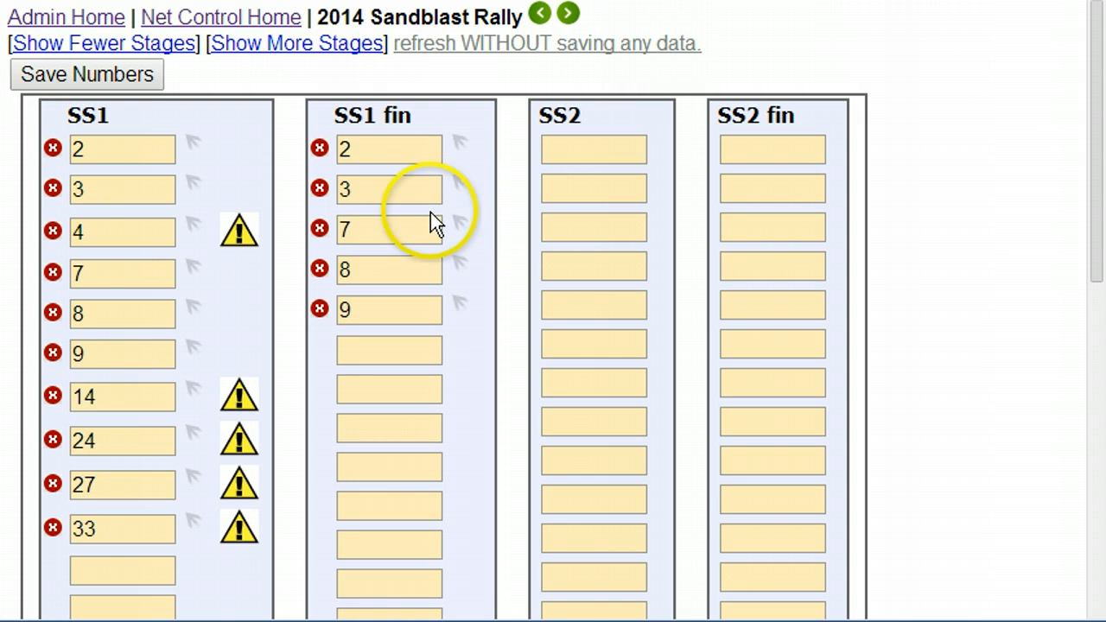
left_click(541, 17)
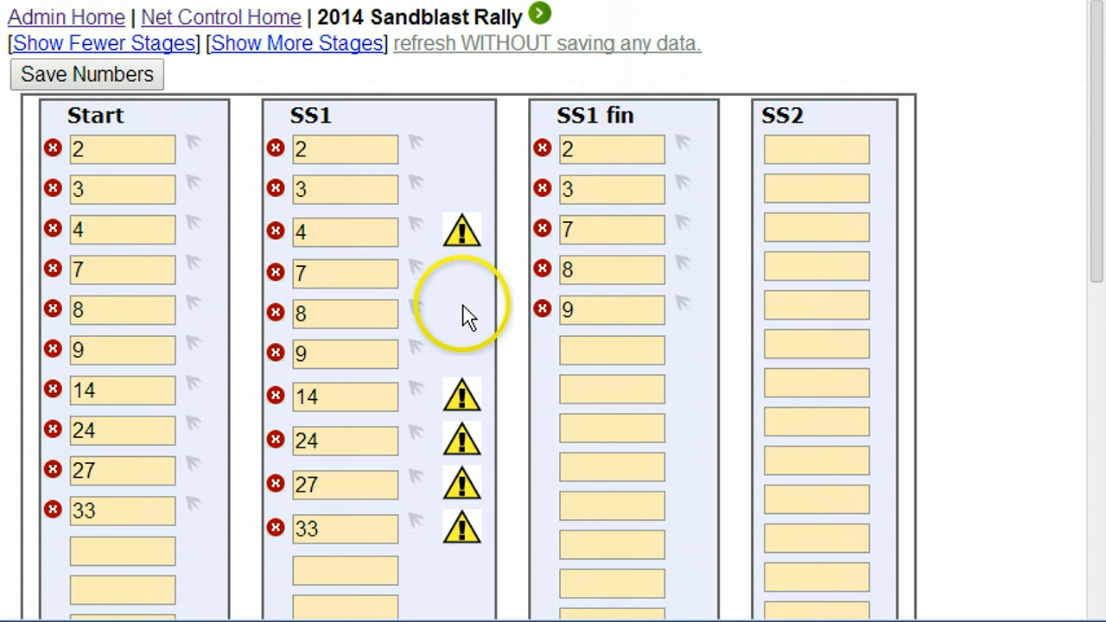
mouse_move(467, 230)
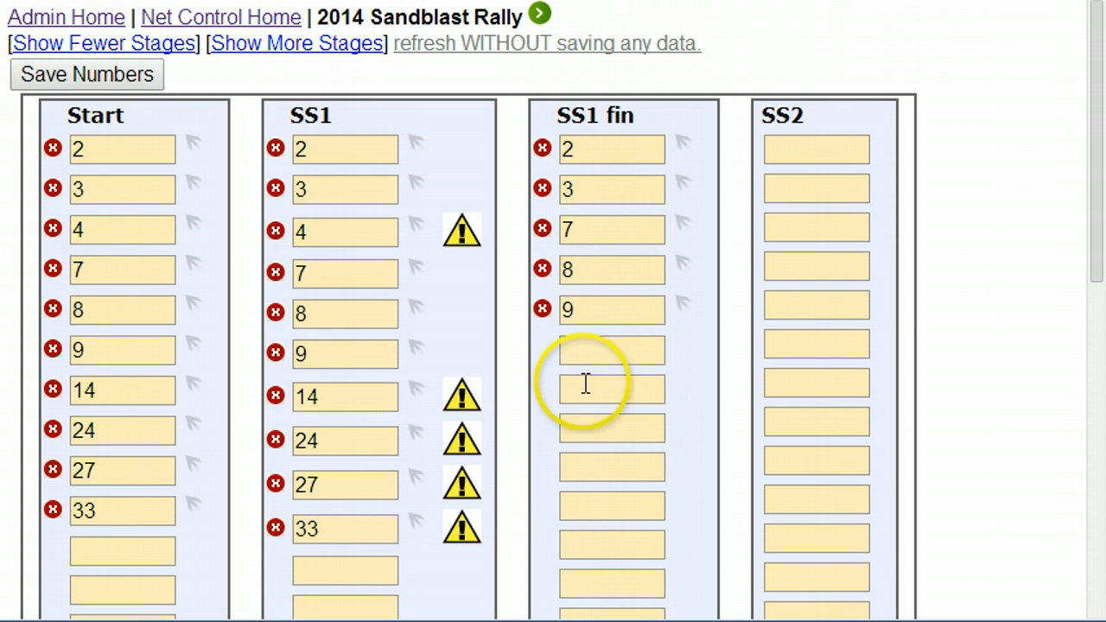
Add car number 4 to the end of the SS1 fin list and delete that entry again
left_click(593, 349)
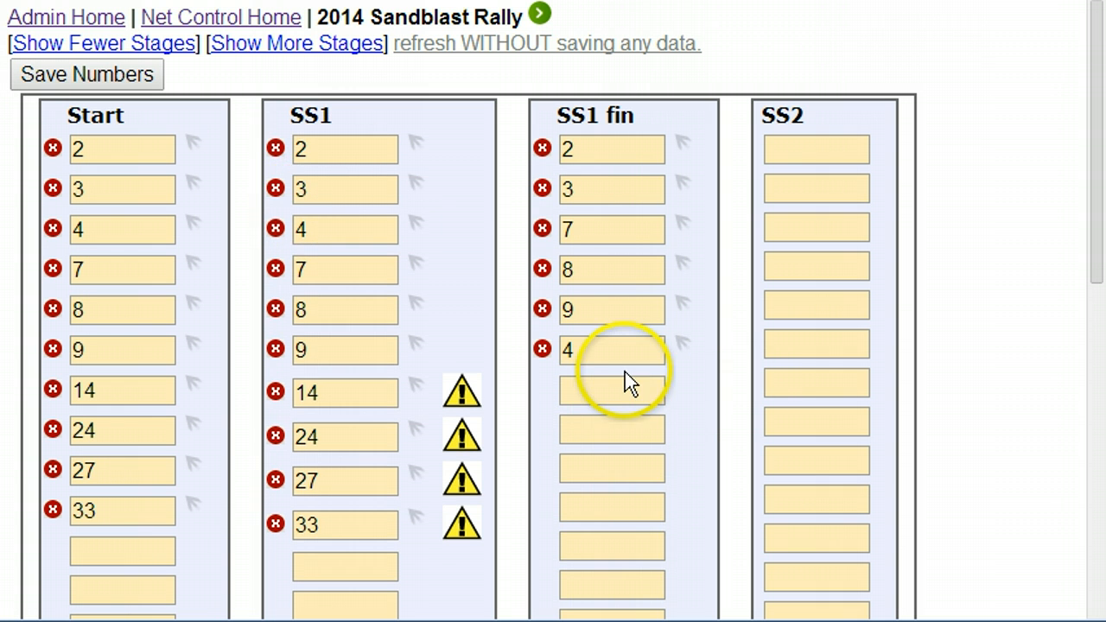
double_click(575, 350)
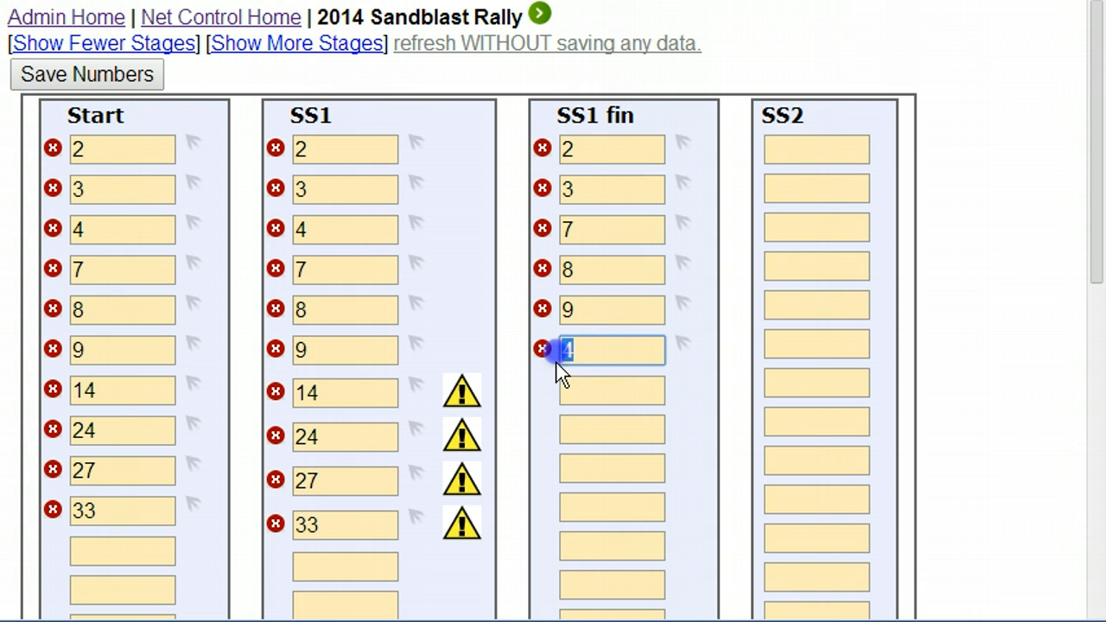
left_click(599, 354)
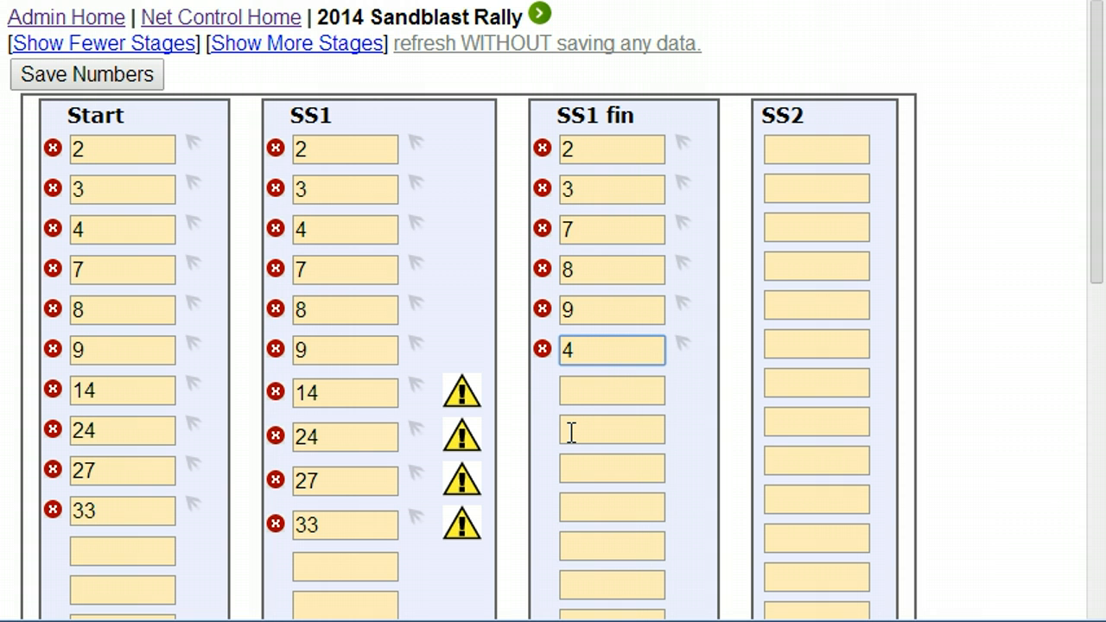
left_click(542, 351)
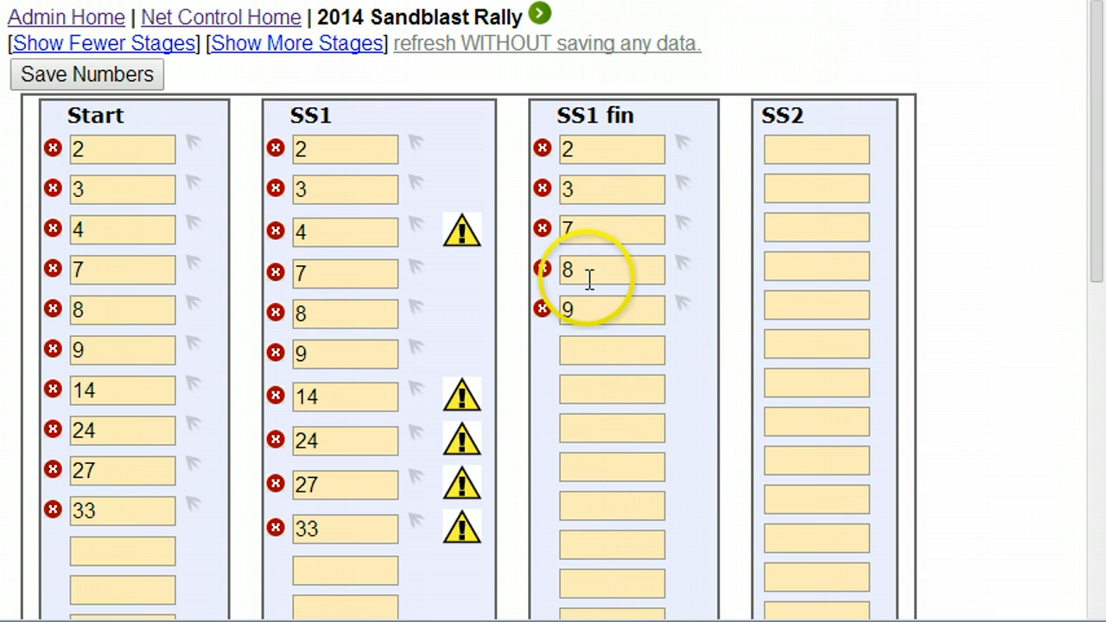
Insert car numbers 14 and 24 into the SS1 fin sequence before number 8
left_click(681, 272)
left_click(98, 165)
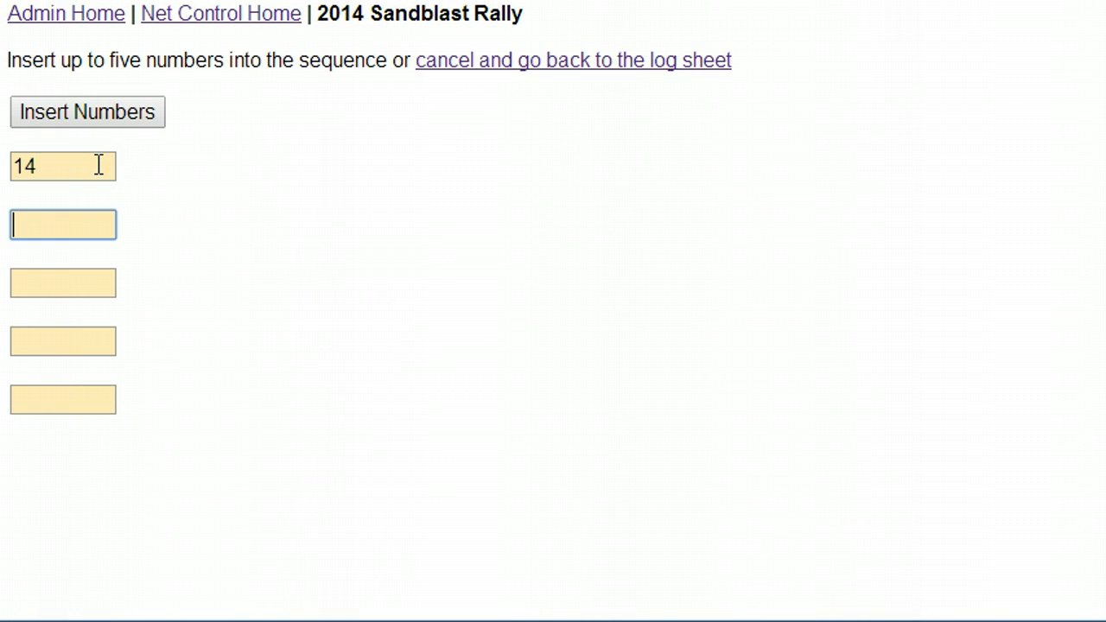
left_click(97, 119)
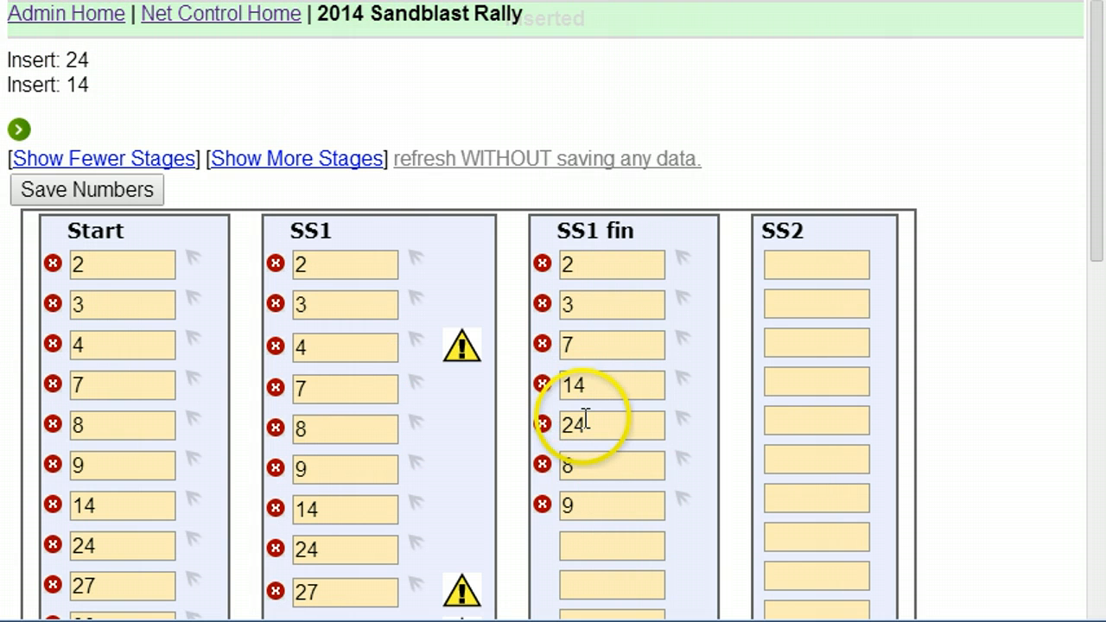
scroll(619, 380, "down", 2)
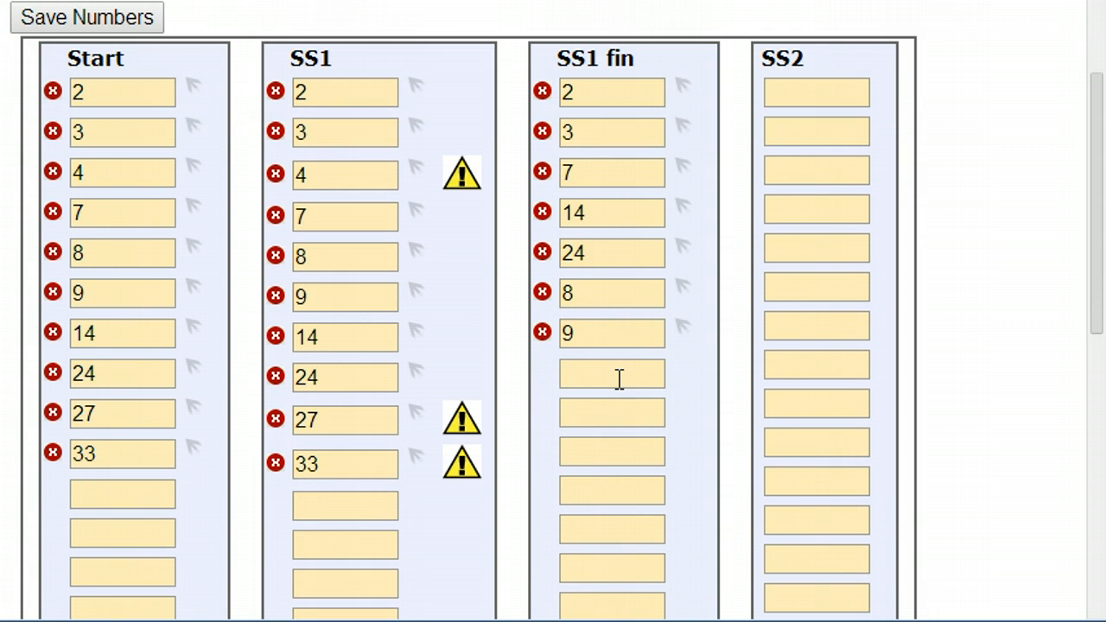
scroll(198, 605, "up", 1)
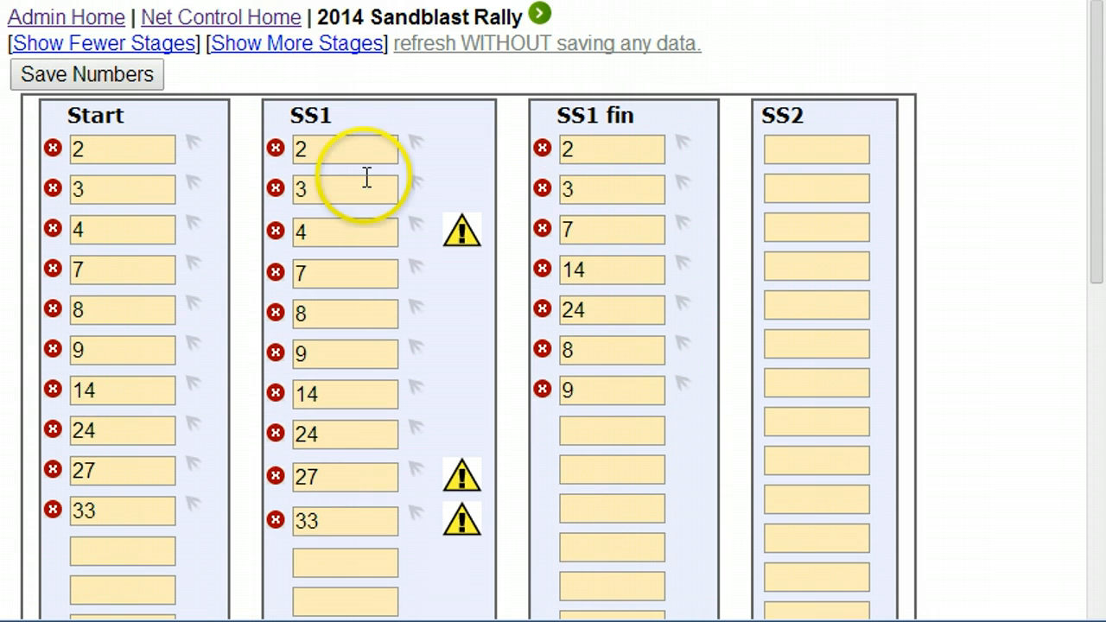
Shift the track numbers sheet forward one location, add a duplicate car number 3 to the end of SS1 fin and delete it again
left_click(539, 14)
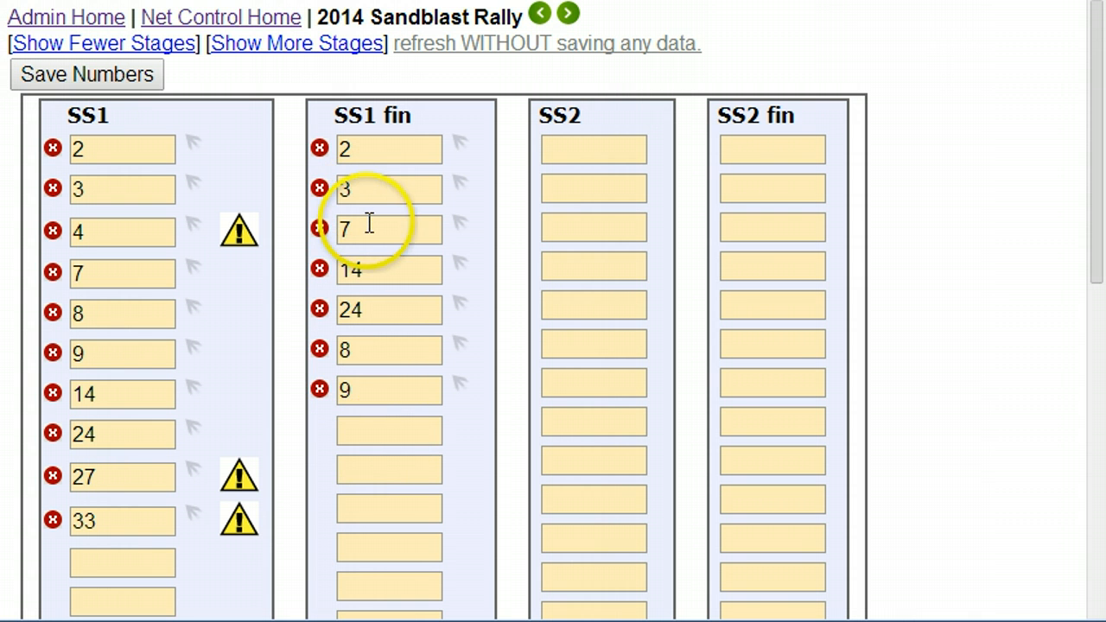
left_click(357, 438)
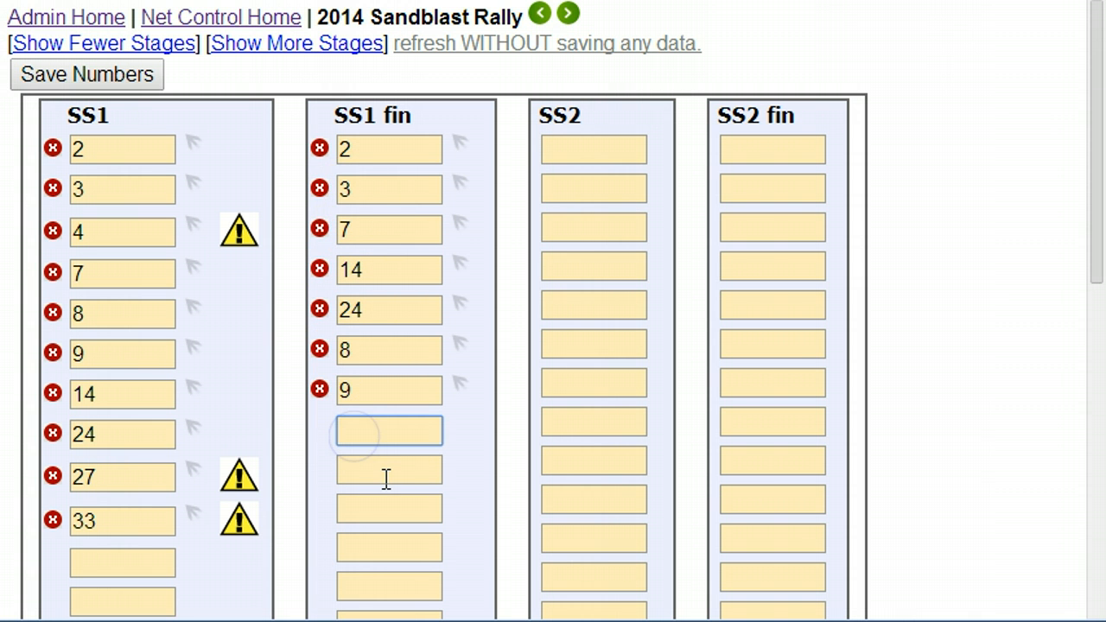
type("3")
key("Return")
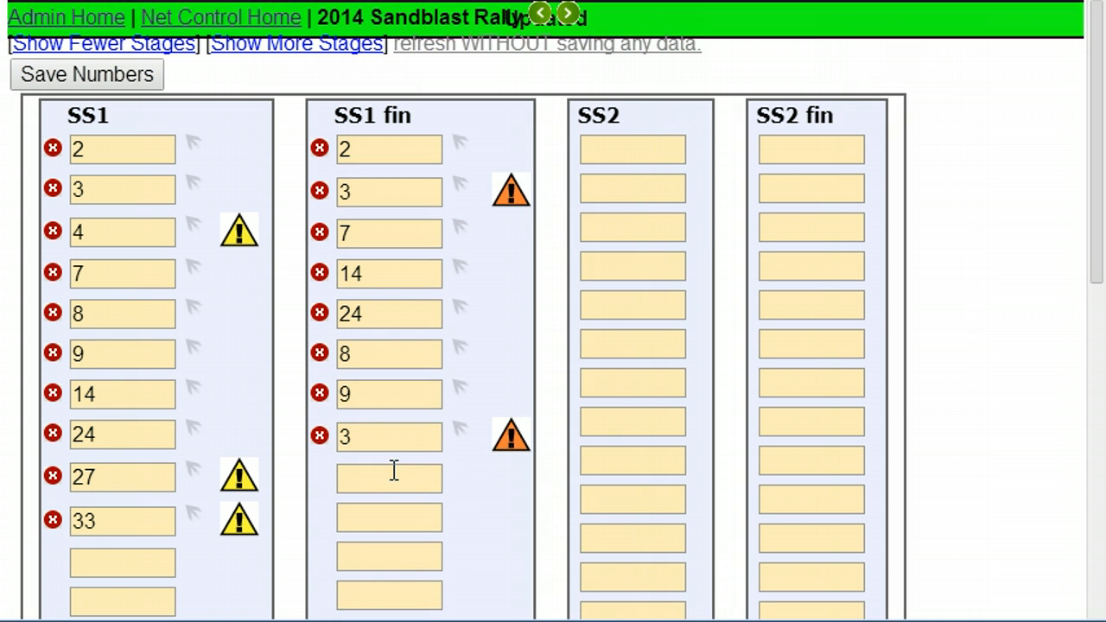
mouse_move(508, 195)
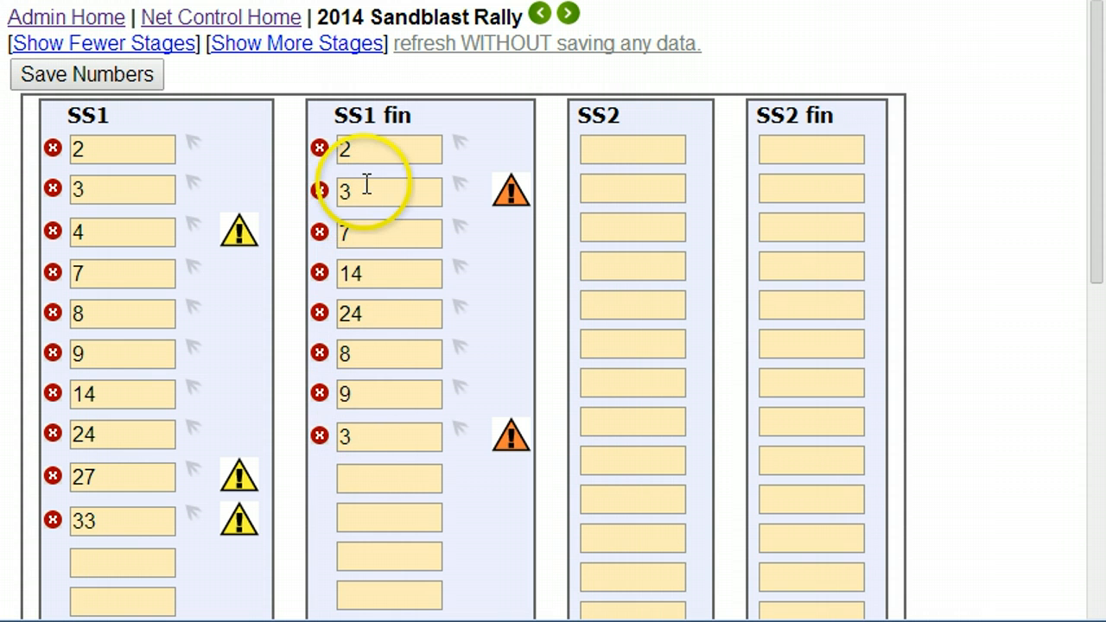
left_click(319, 438)
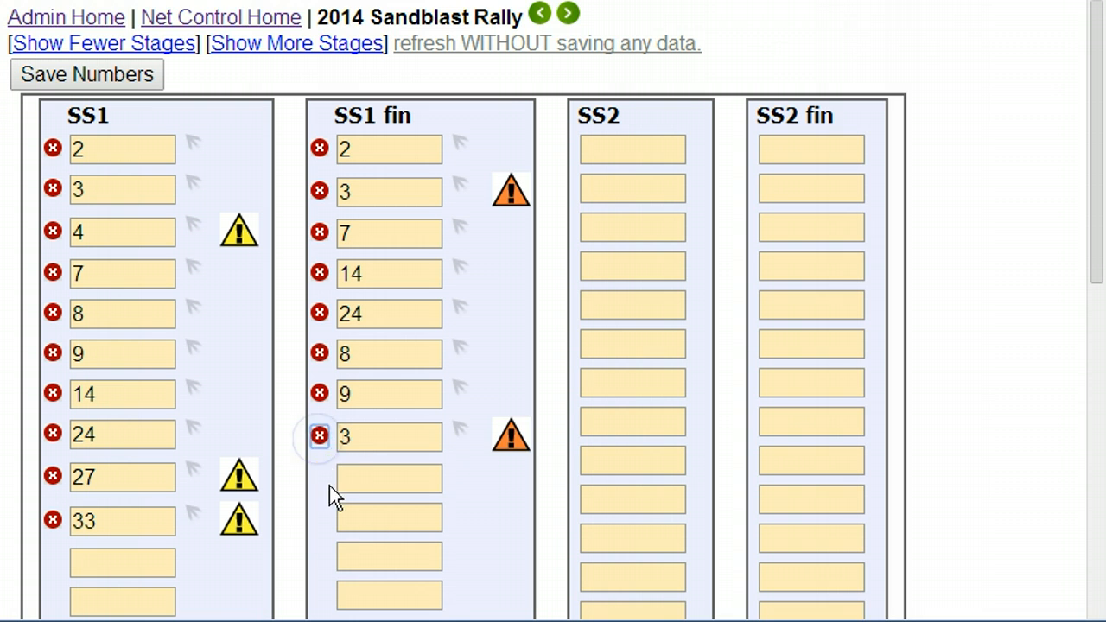
Enter car number 777 at the end of the SS1 fin list and inspect the alert marker beside it
left_click(369, 436)
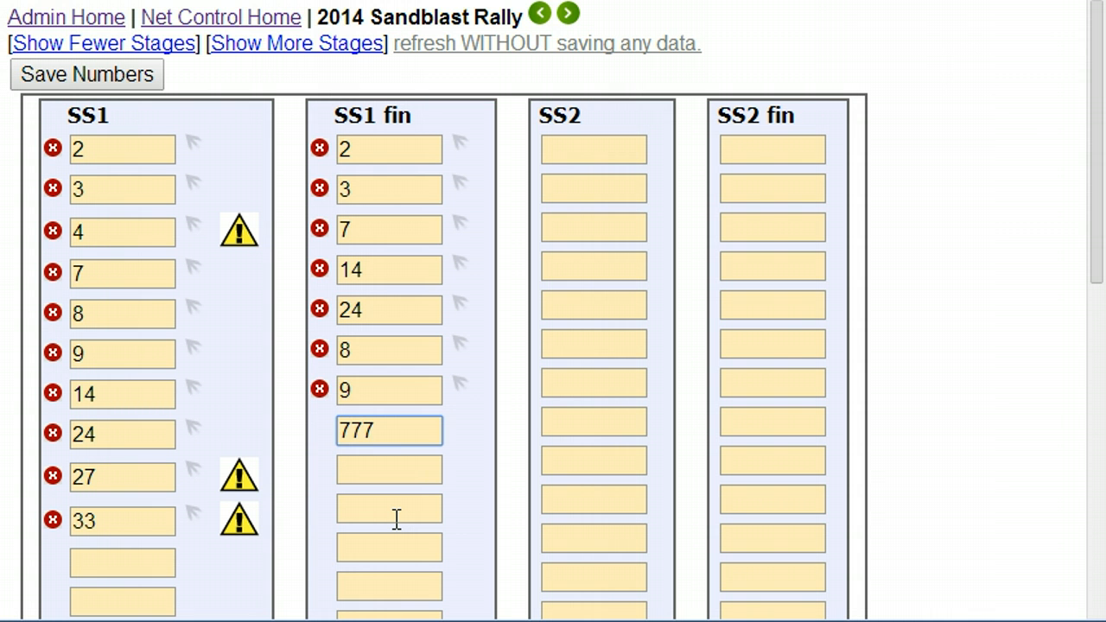
key("Return")
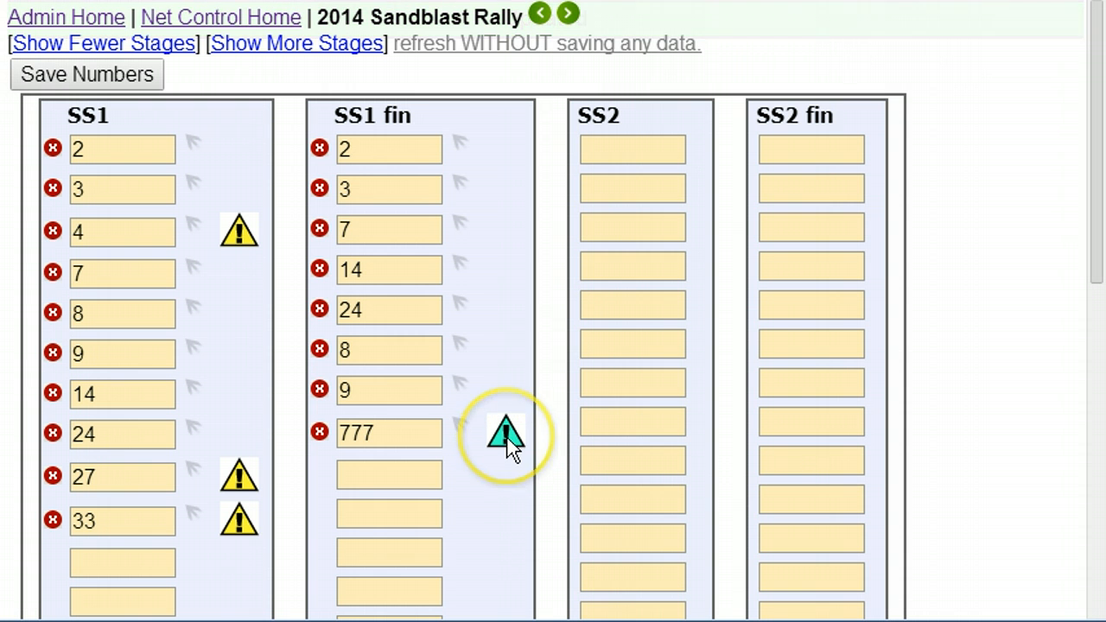
mouse_move(507, 438)
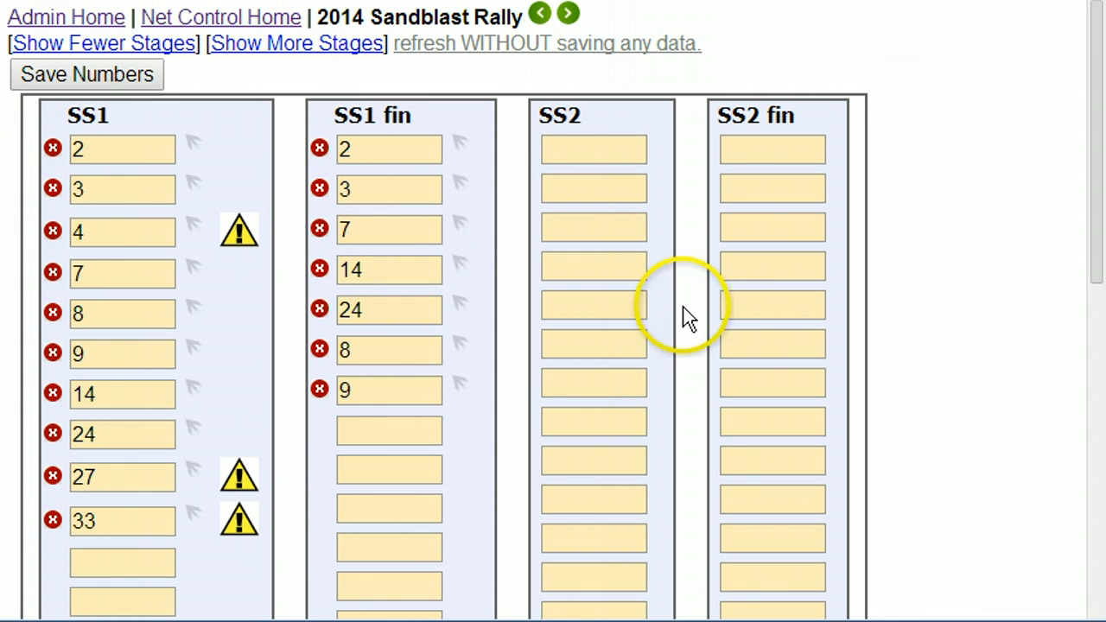
Show one more stage on the sheet and one fewer again, and shift it forward one location and back
left_click(270, 46)
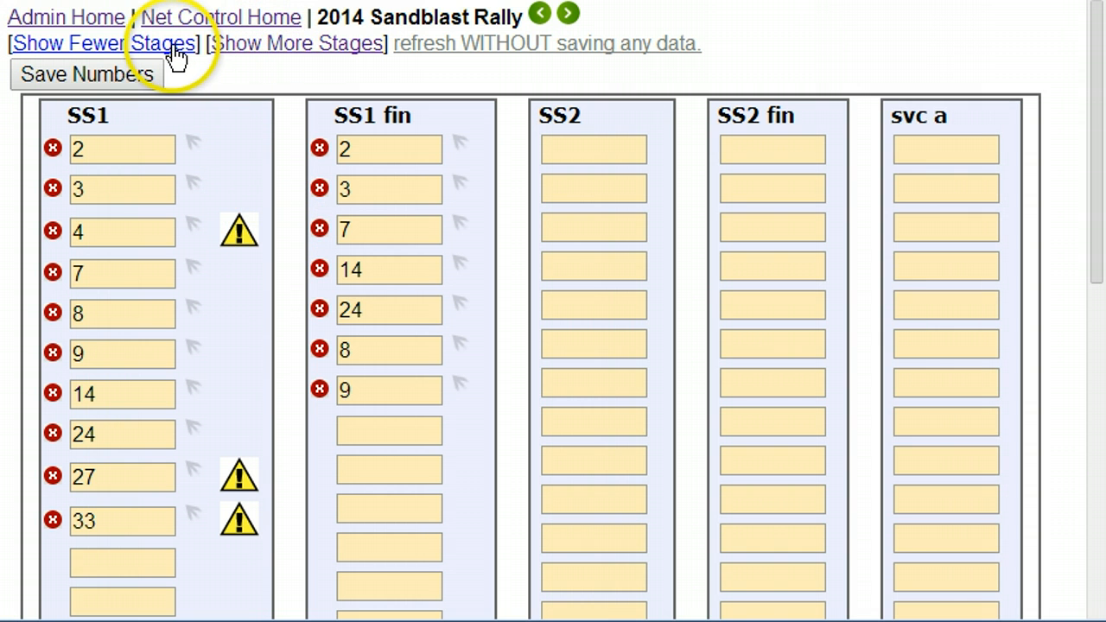
left_click(174, 45)
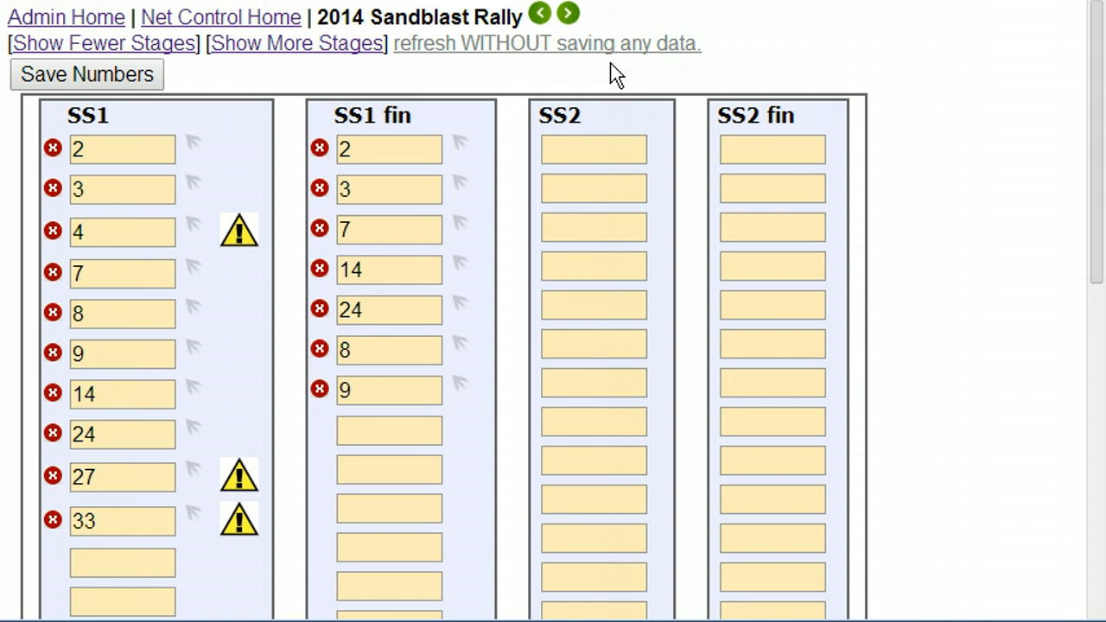
left_click(567, 14)
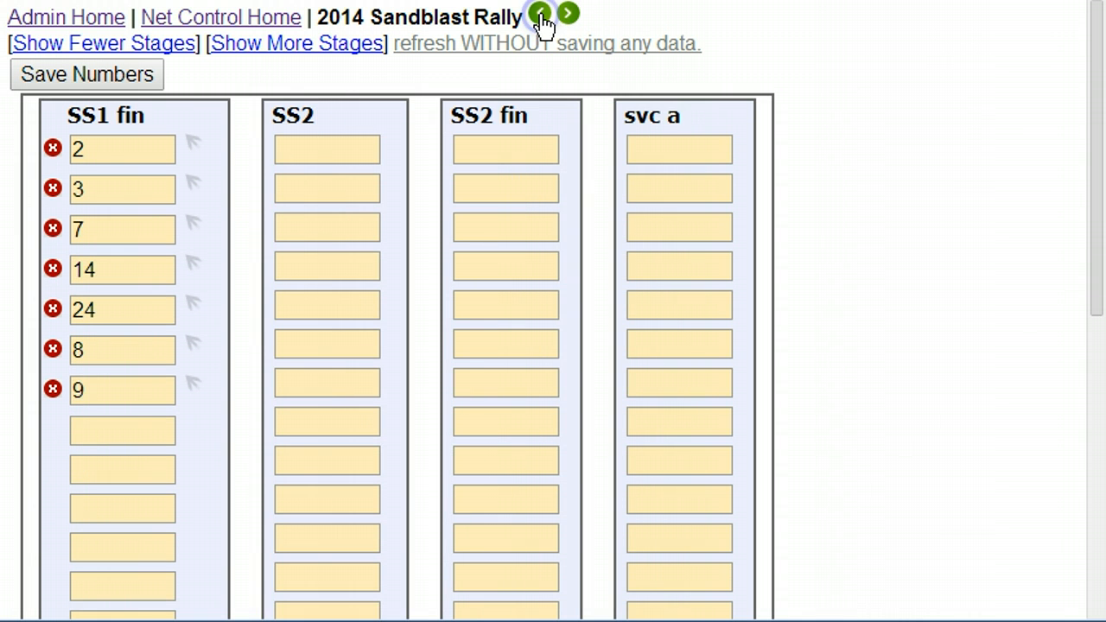
left_click(539, 13)
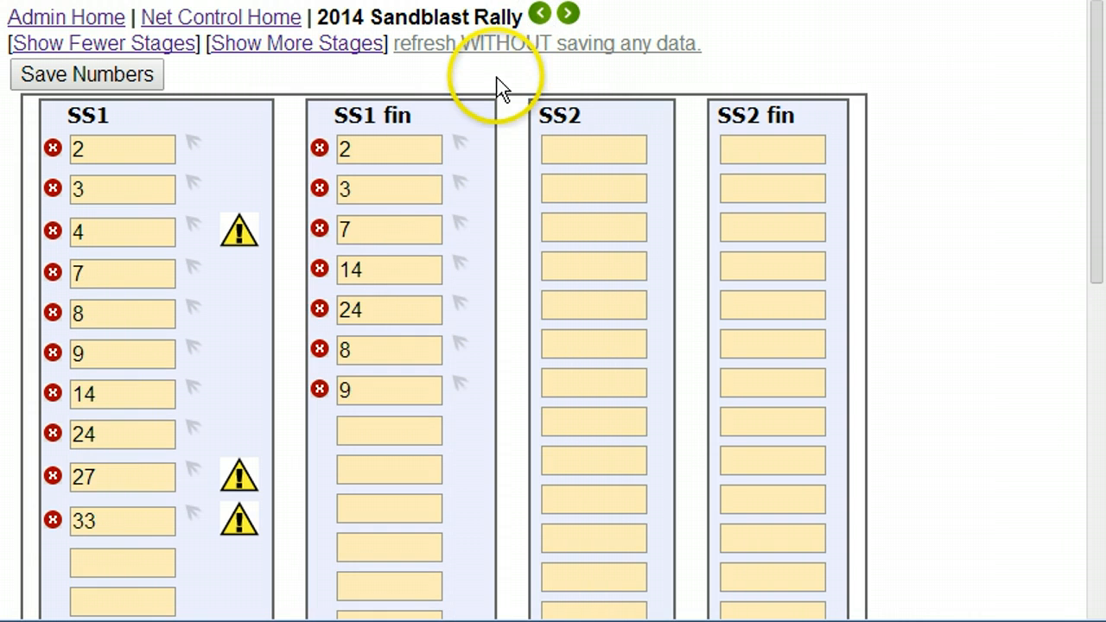
Open the SS1 Everything log sheet from the list of log sheets
left_click(223, 21)
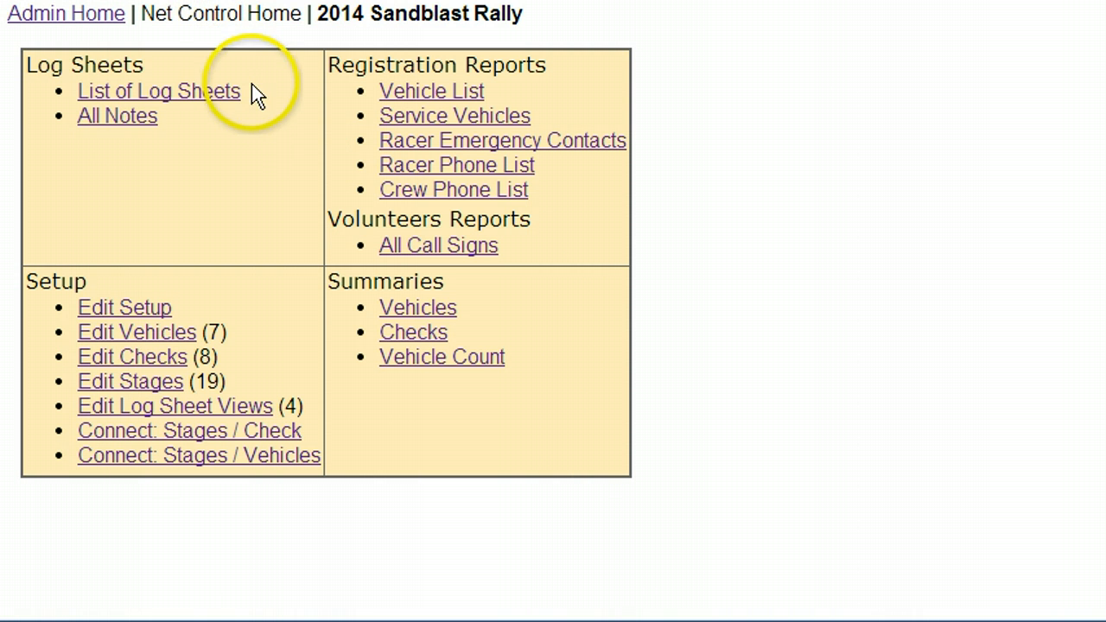
left_click(187, 92)
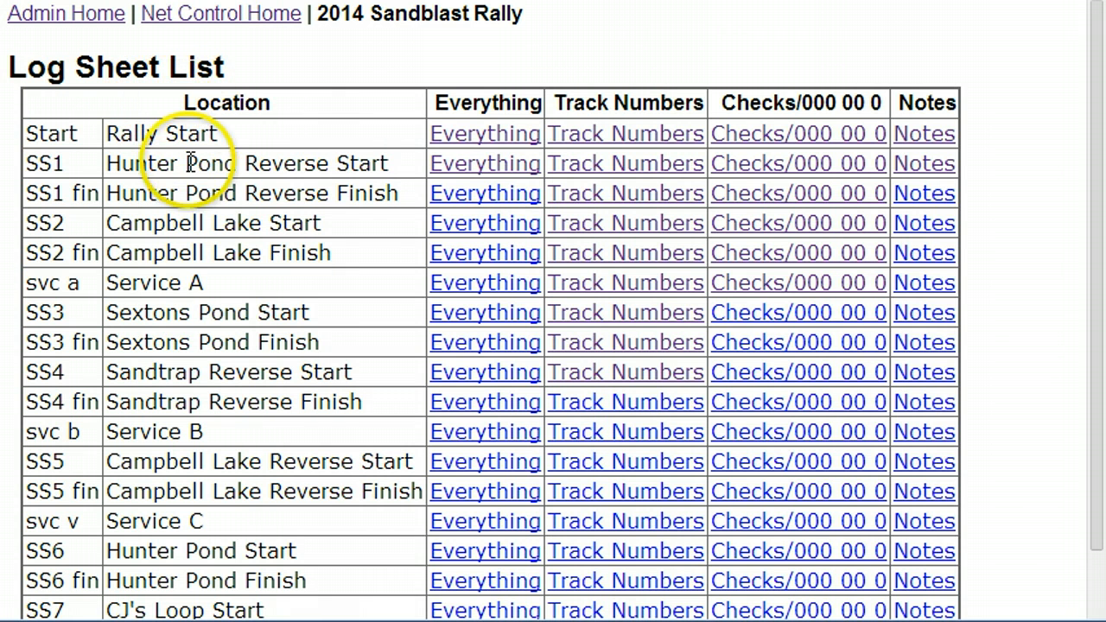
left_click(499, 172)
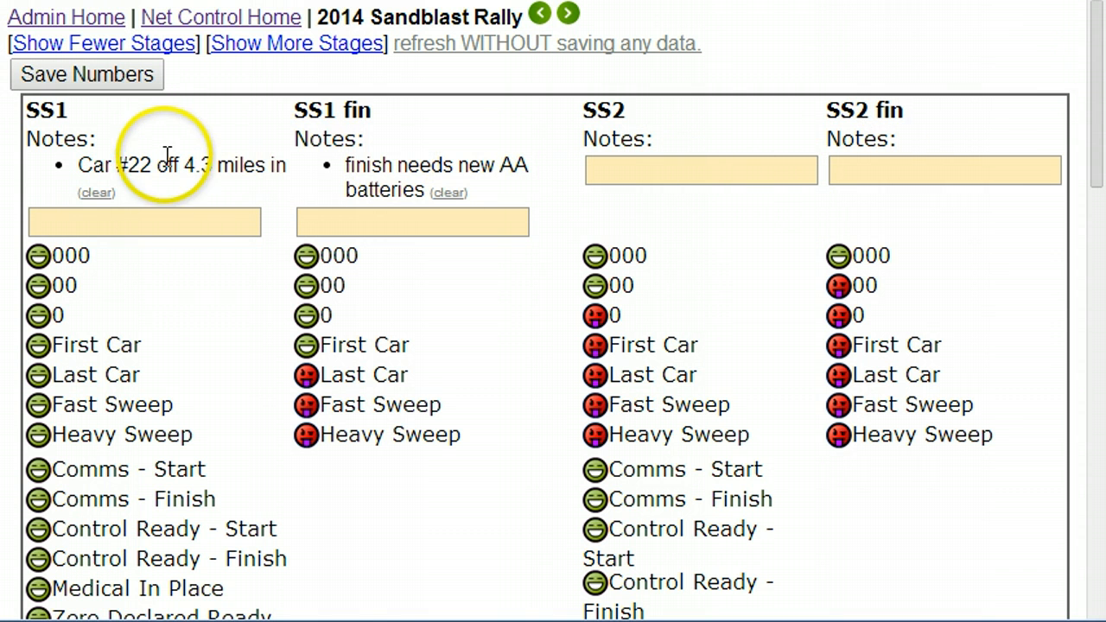
Examine the notes, course cars, checks and race numbers sections for SS1, SS1 fin, SS2 and SS2 fin
left_click_drag(1099, 45, 1093, 111)
left_click_drag(1025, 237, 854, 54)
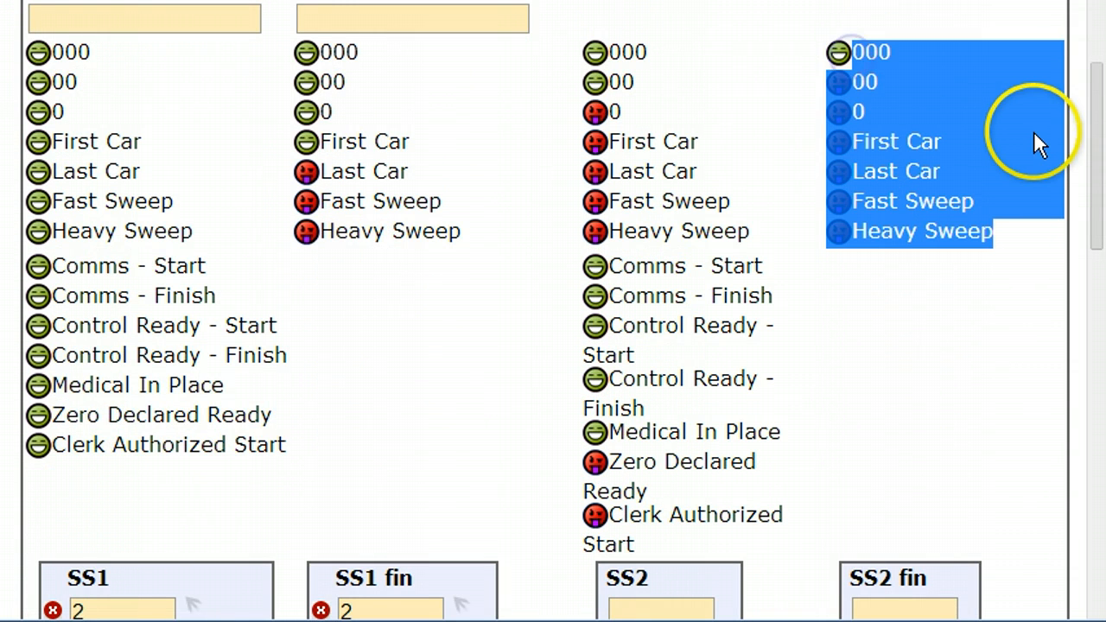
left_click_drag(1095, 147, 1087, 86)
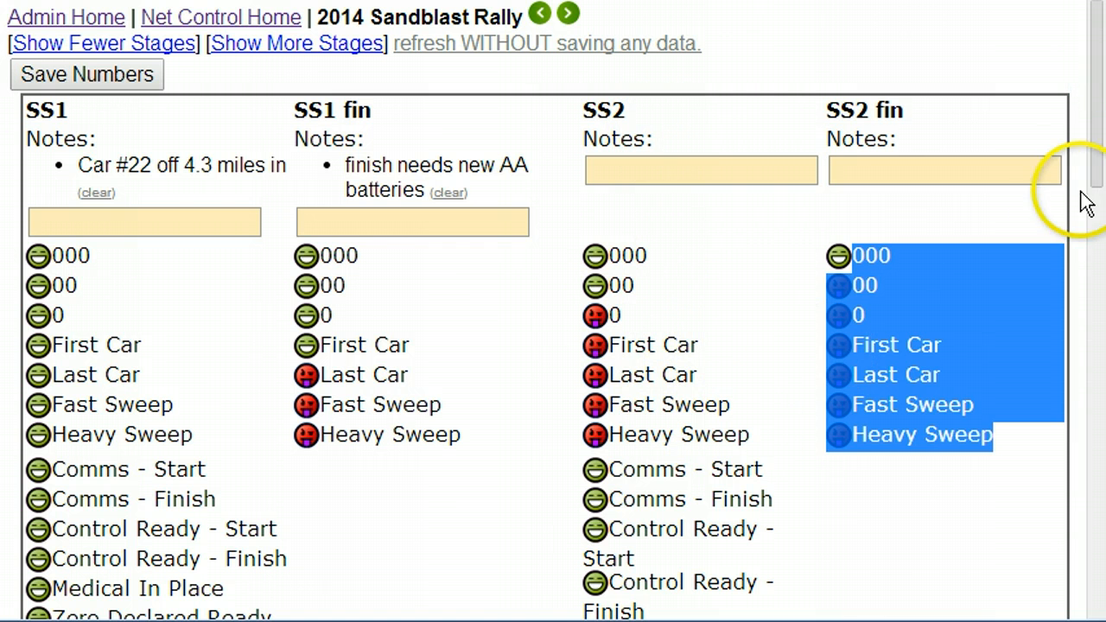
left_click_drag(1096, 168, 1093, 308)
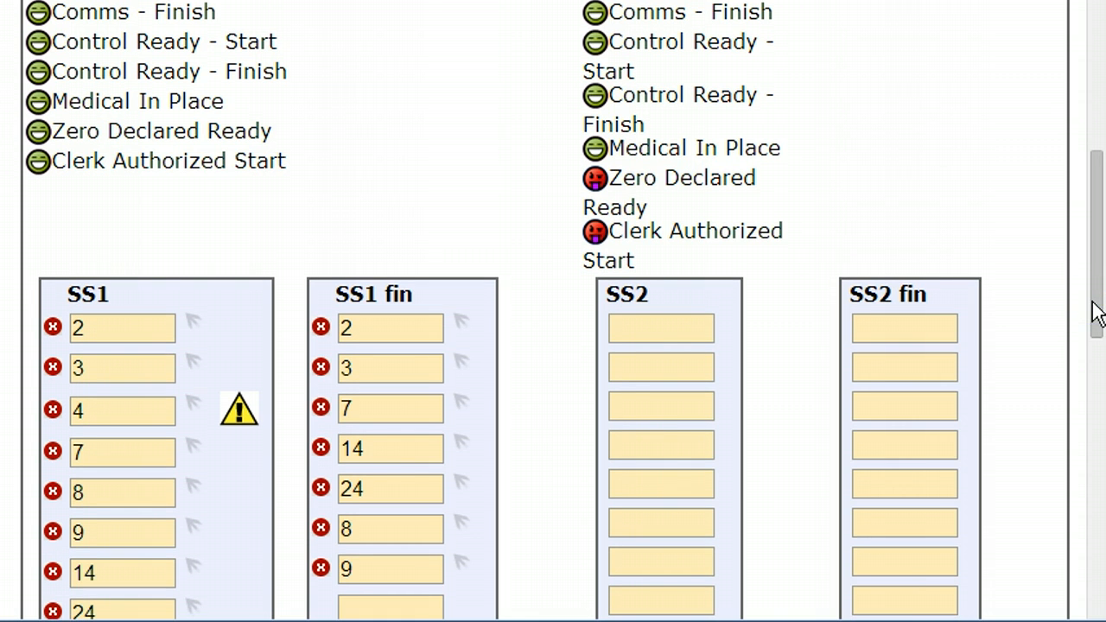
mouse_move(1097, 314)
left_mouse_down()
mouse_move(1094, 284)
mouse_move(1094, 301)
left_mouse_up()
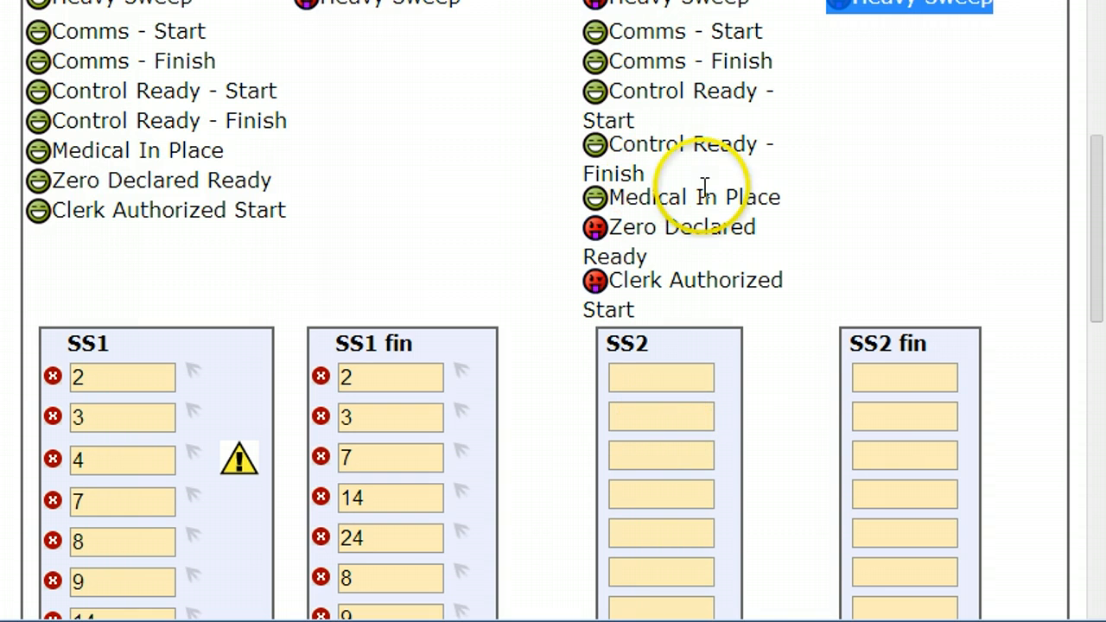
left_click_drag(1097, 264, 1090, 171)
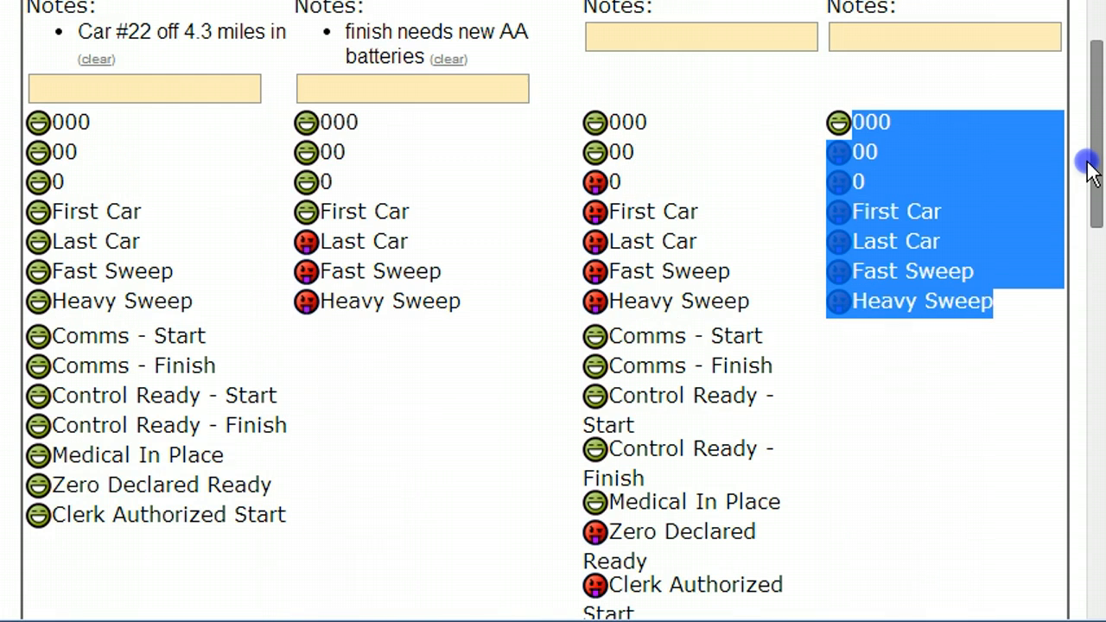
left_click_drag(1088, 119, 1079, 304)
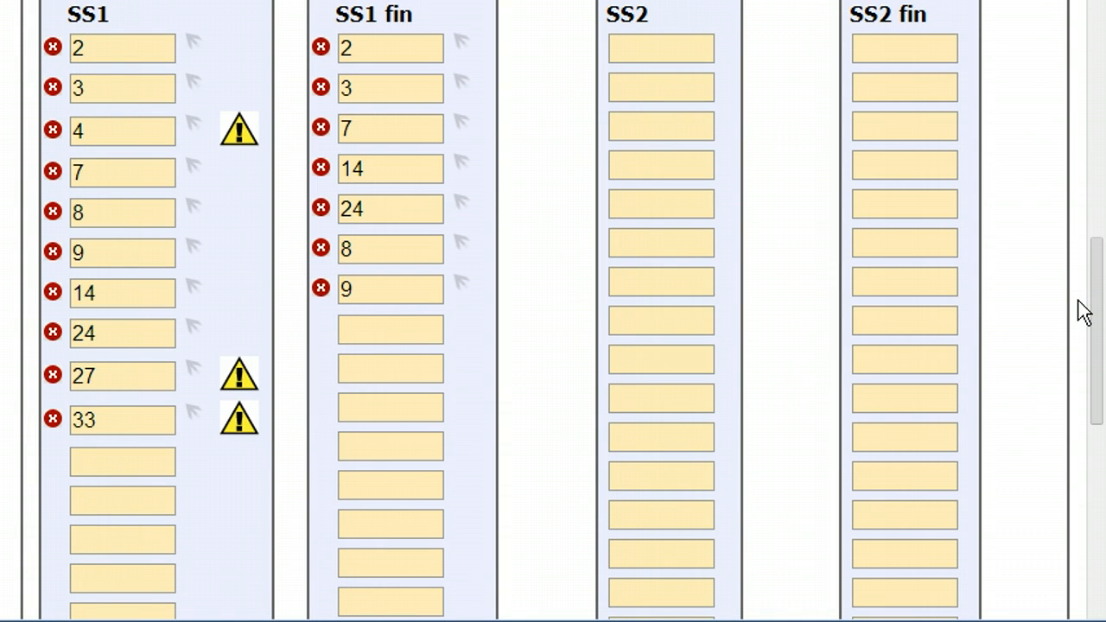
left_click_drag(1098, 333, 1071, 87)
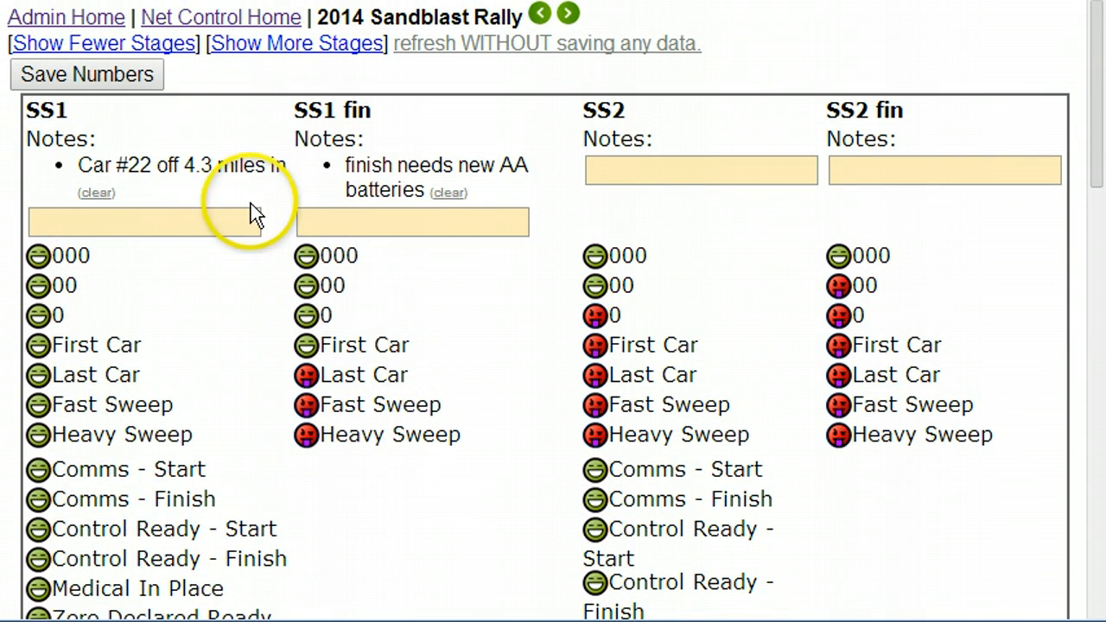
Return to Net Control Home and open the setup page for editing the log sheet views
left_click(235, 25)
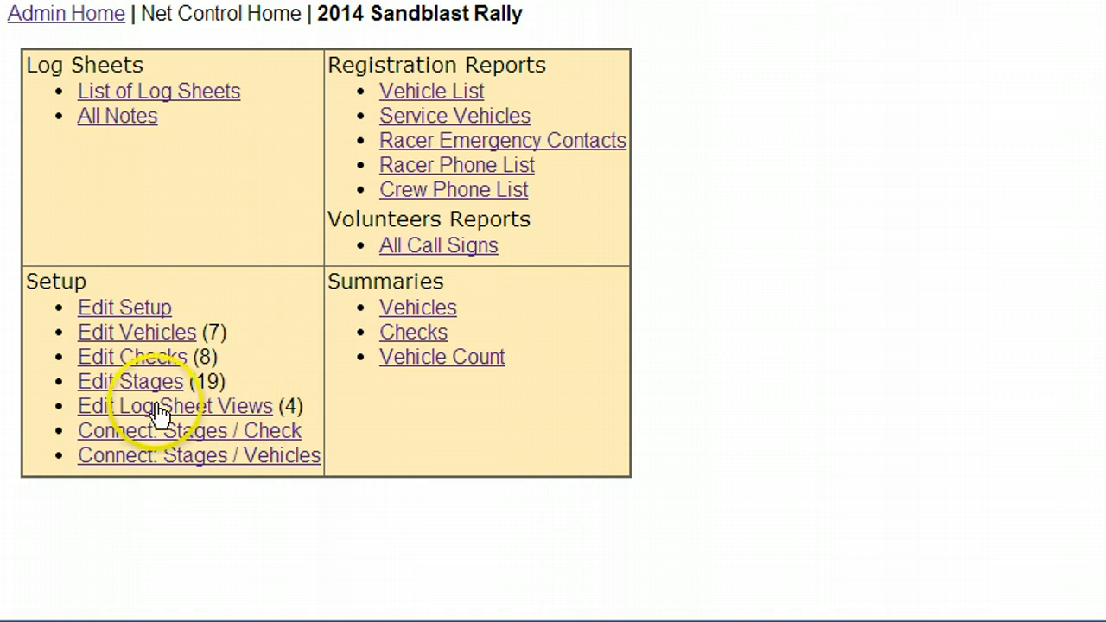
left_click_drag(72, 407, 322, 405)
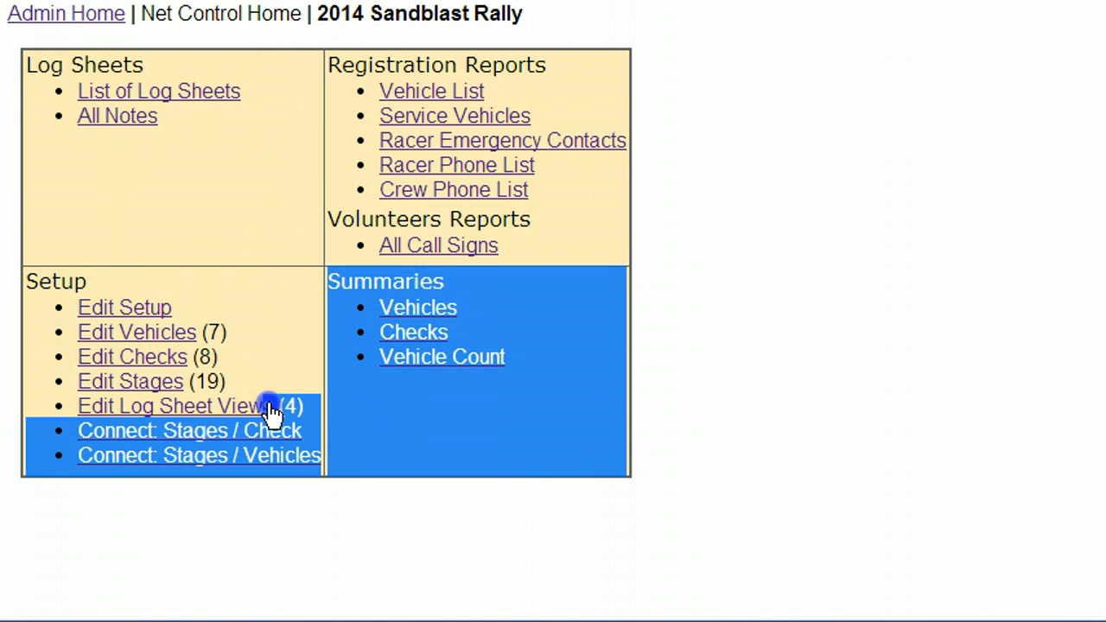
left_click(230, 413)
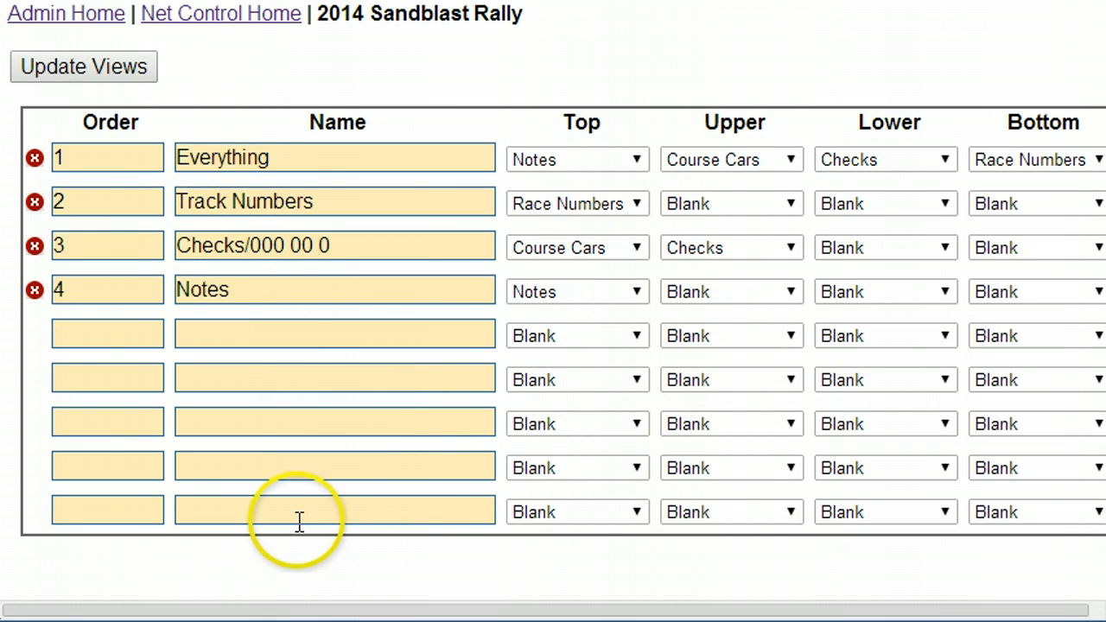
Look through the content options for the Track Numbers view's Lower section and return to Net Control Home
left_click(303, 607)
left_click_drag(302, 608, 568, 603)
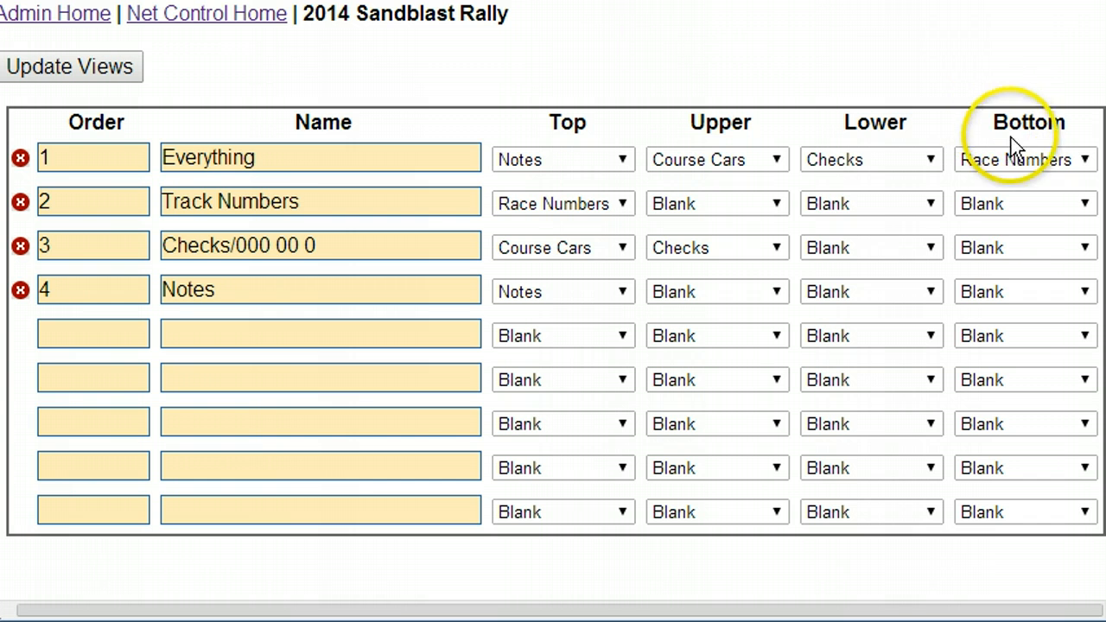
left_click(930, 203)
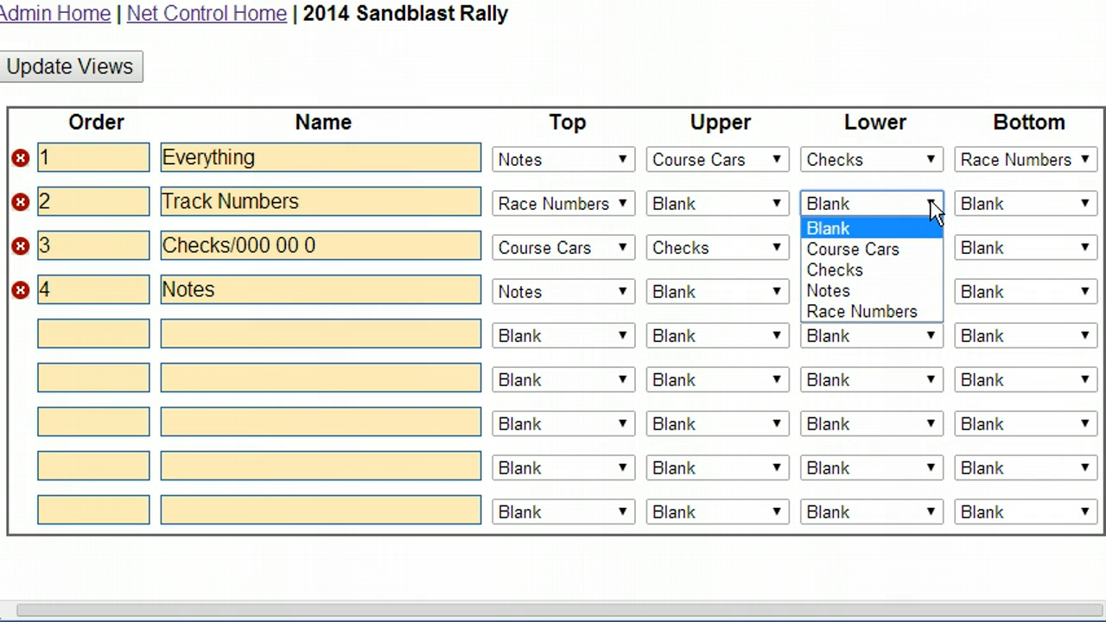
left_click(930, 203)
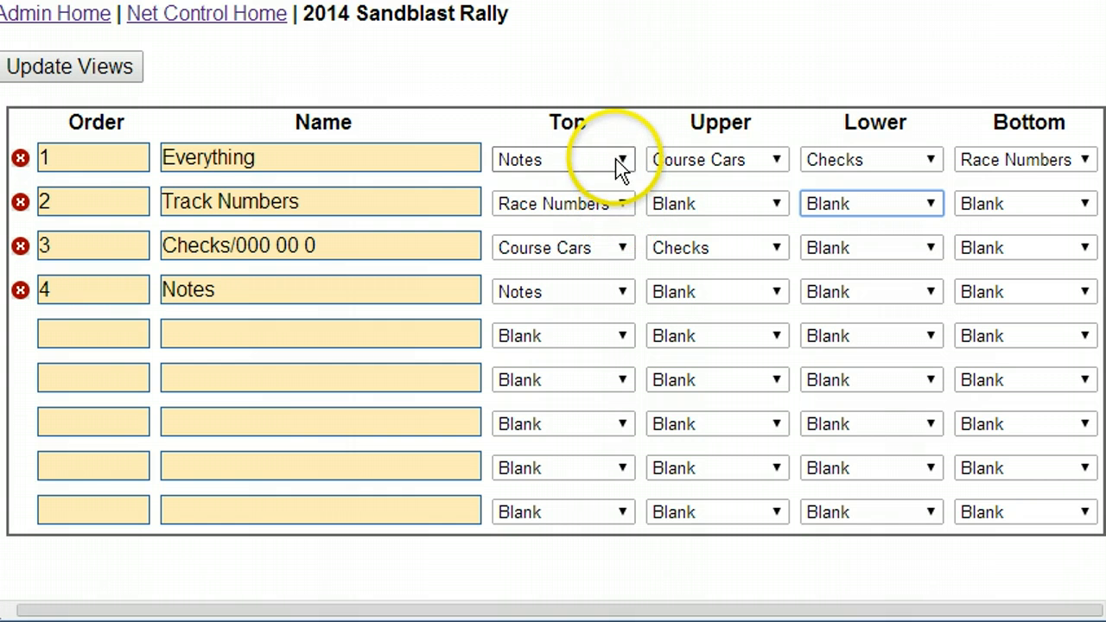
left_click(219, 15)
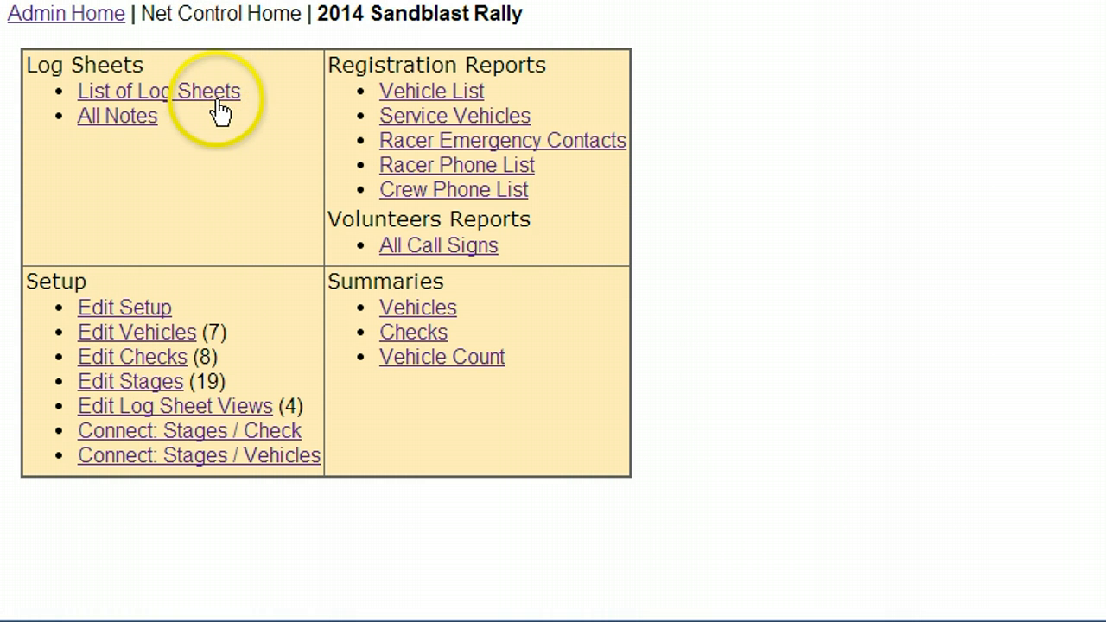